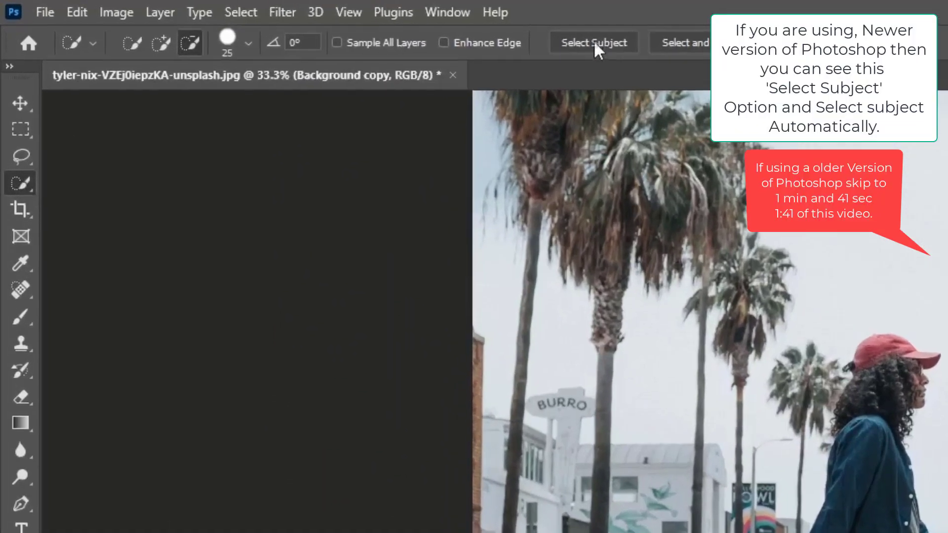
Step: Select the walking person automatically with Select Subject, and refine the selection edge along the front shoe's sole
click(591, 42)
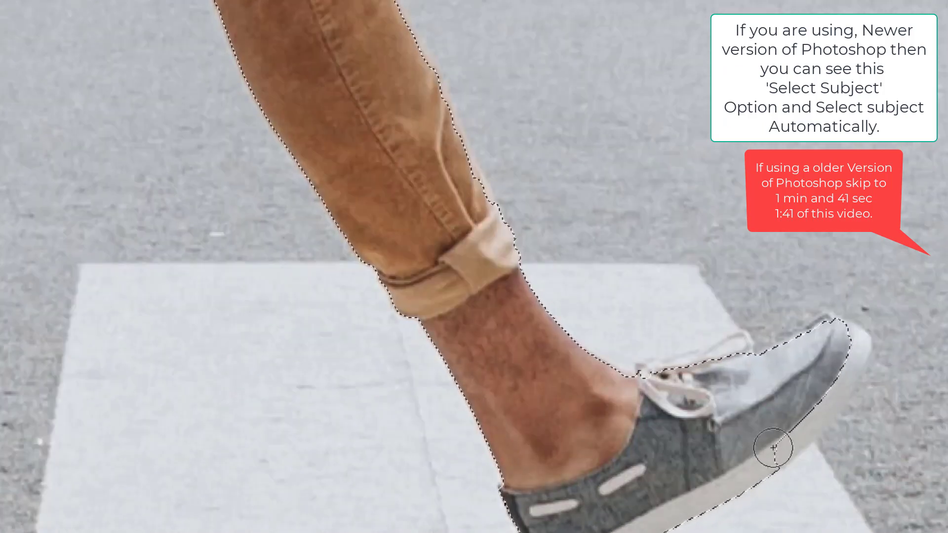
mouse_move(772, 447)
mouse_down()
mouse_move(808, 398)
mouse_move(861, 390)
mouse_move(839, 460)
mouse_up()
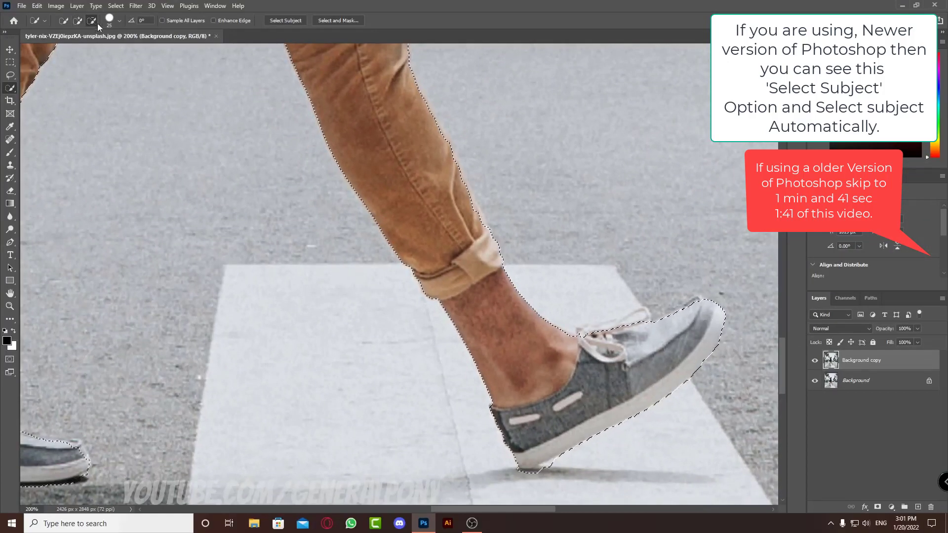
drag(546, 485, 533, 486)
scroll(524, 376, down, 1)
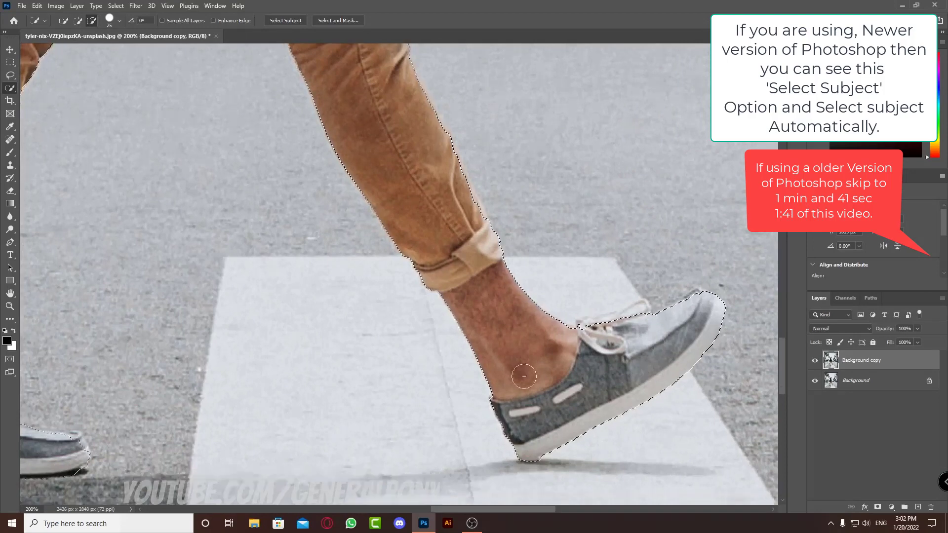
Step: Refine the selection around the rear shoe, trimming the shadow beneath it and correcting the edge at the sole and heel
scroll(524, 376, down, 2)
drag(463, 509, 407, 509)
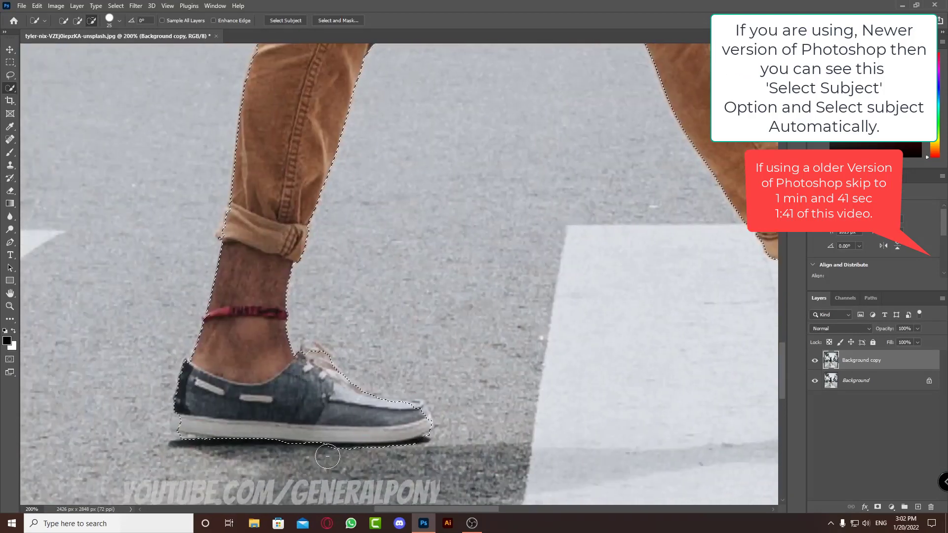
click(425, 457)
click(78, 21)
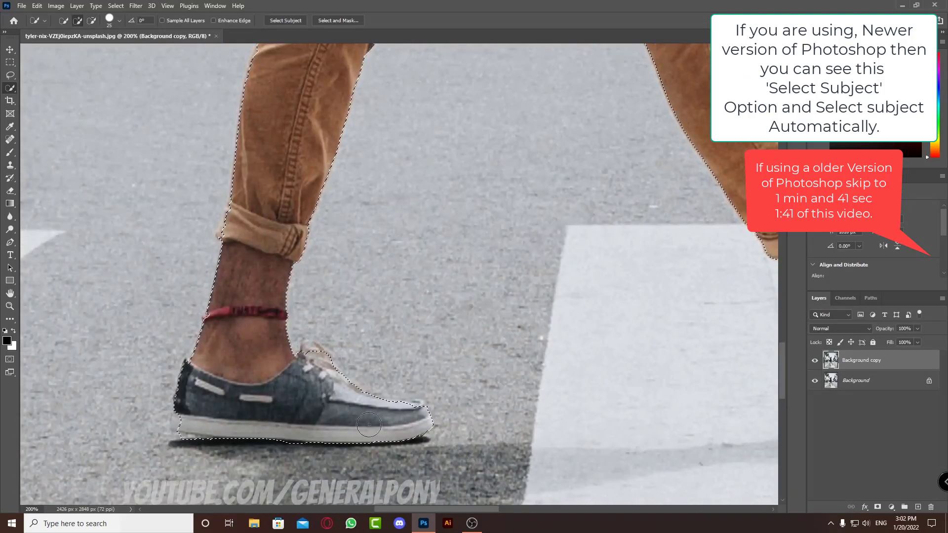
key(alt)
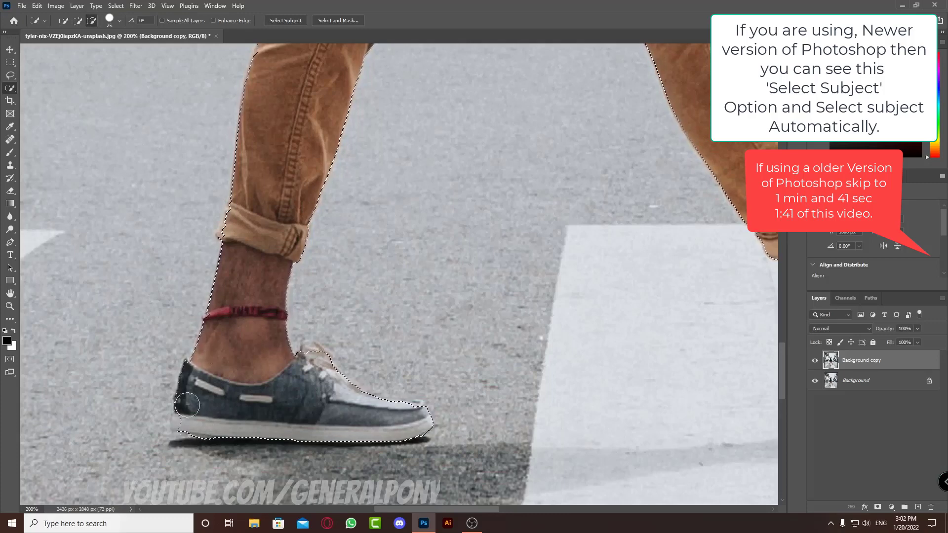
click(186, 422)
Step: Add the hair tuft behind the red cap to the selection with a slightly smaller brush
scroll(381, 404, up, 3)
key(ctrl+minus)
scroll(537, 349, up, 7)
scroll(536, 349, up, 5)
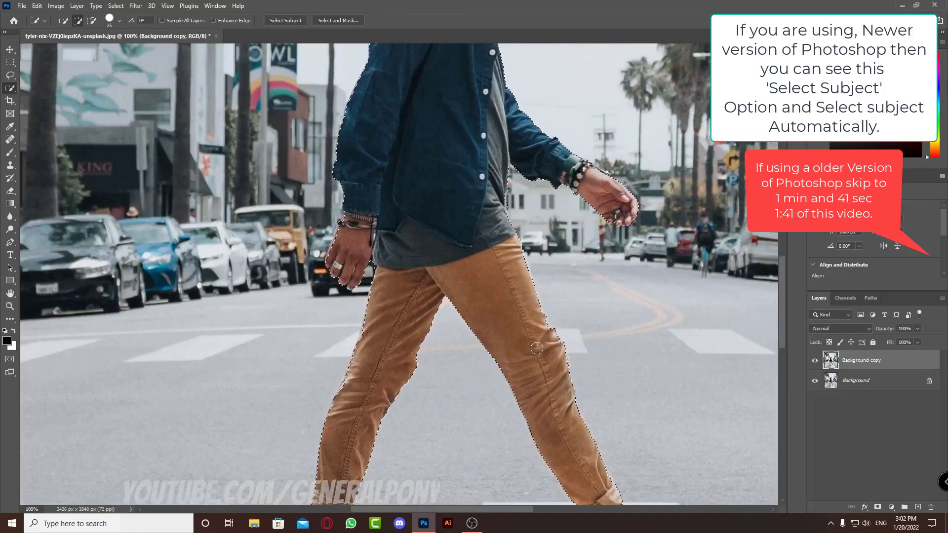
scroll(536, 347, up, 2)
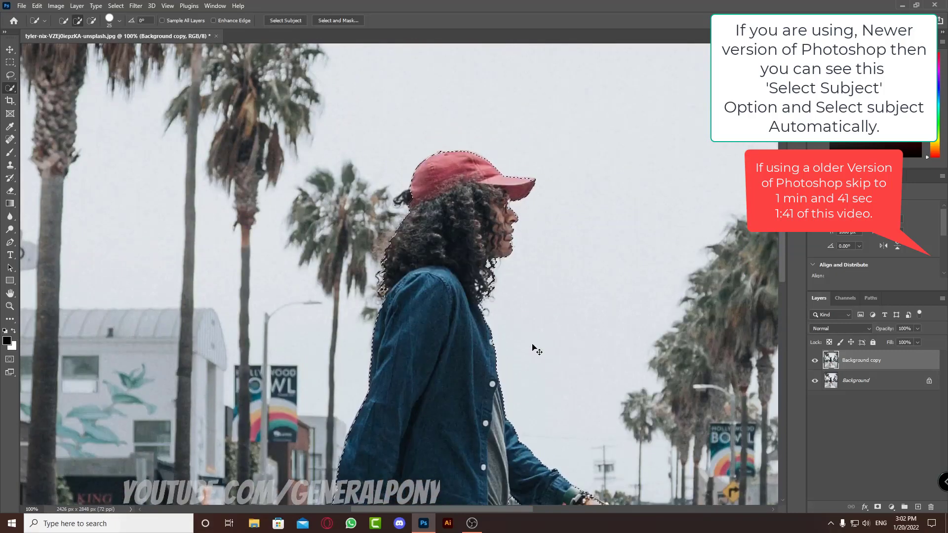
key(ctrl+plus)
key(bracketleft)
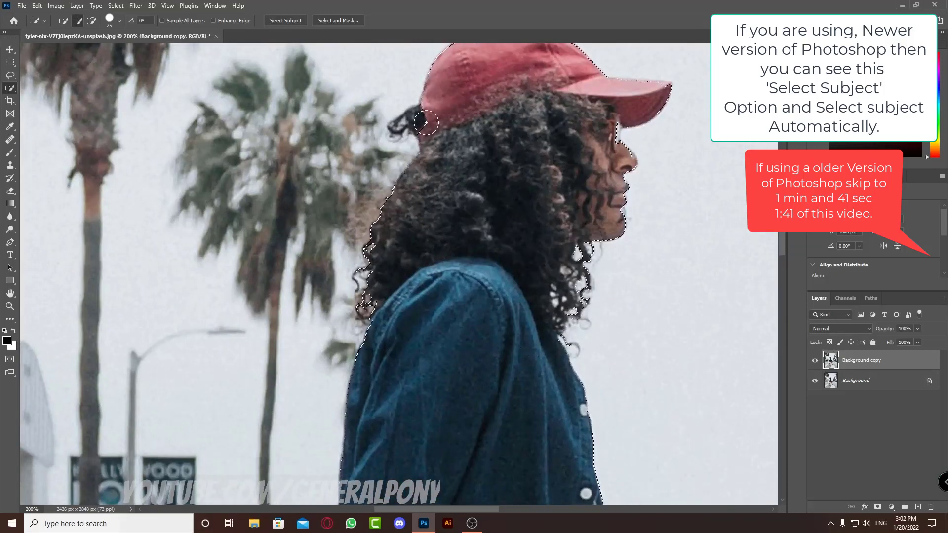
drag(423, 118, 407, 121)
Step: Subtract the small background gaps between the lowered hand and the shirt from the selection, using a very small brush
scroll(577, 222, down, 10)
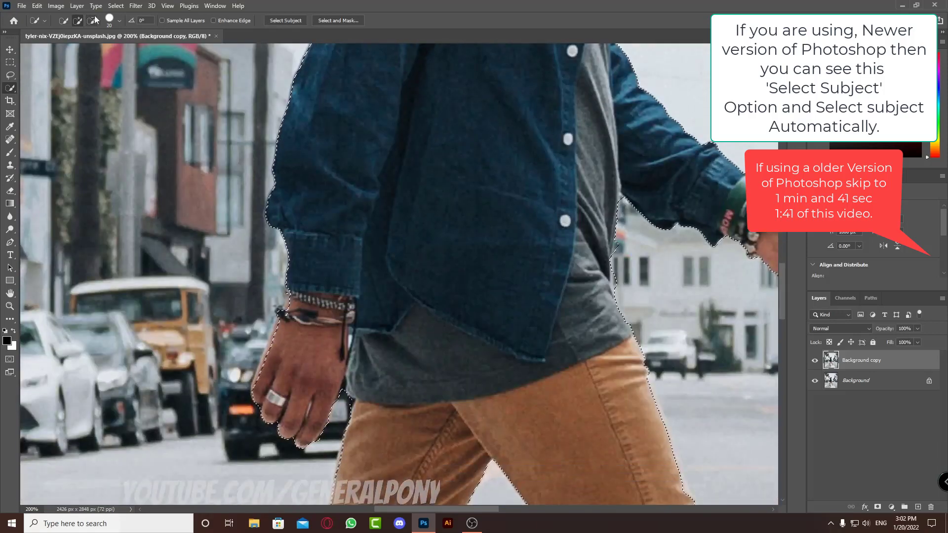
click(91, 21)
key(bracketleft)
key(bracketleft)
key(bracketleft)
key(bracketleft)
key(bracketleft)
key(bracketleft)
key(ctrl+plus)
key(ctrl+plus)
scroll(292, 364, down, 1)
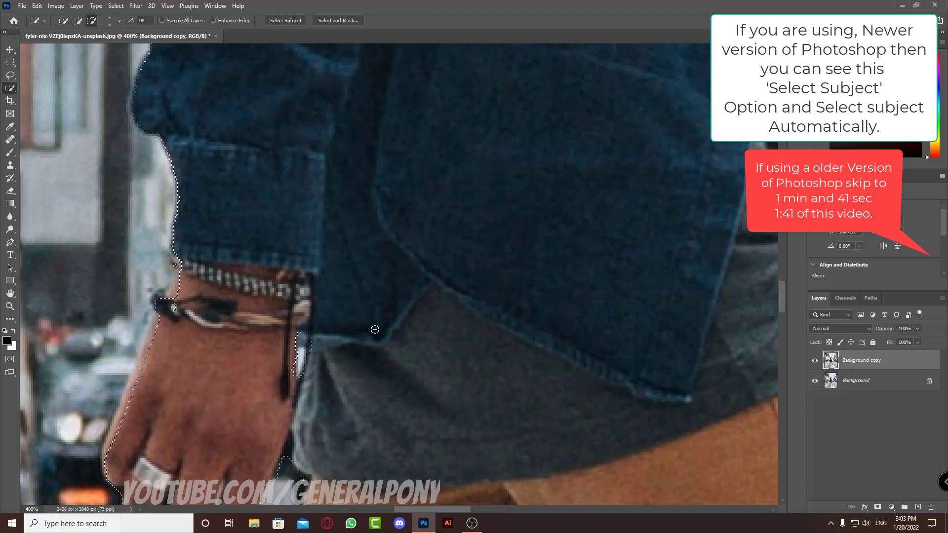
key(ctrl+0)
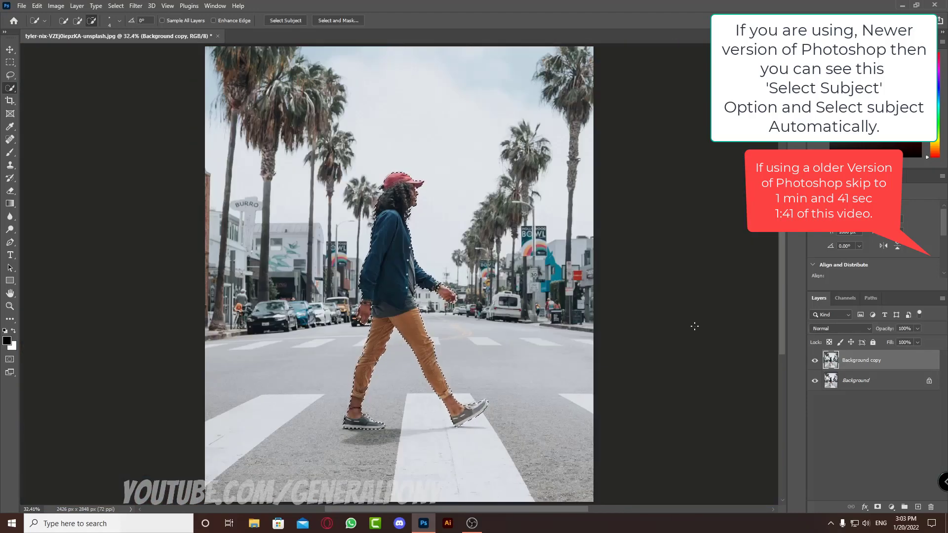
key(v)
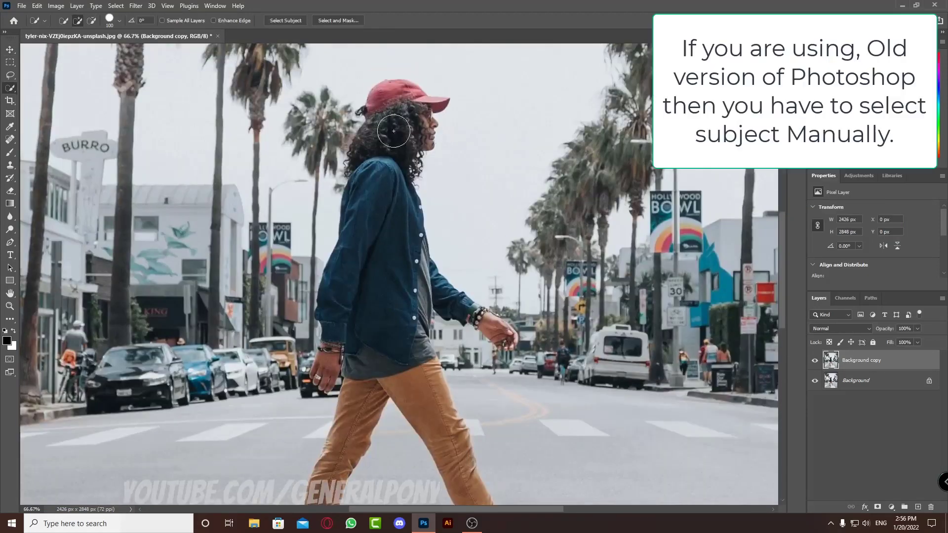
Step: Select the person manually with the Quick Selection tool, painting over the body, both legs and both shoes
scroll(389, 256, down, 1)
mouse_move(405, 330)
mouse_down()
mouse_move(425, 343)
mouse_move(476, 474)
mouse_up()
scroll(395, 340, down, 2)
key(bracketleft)
key(bracketleft)
key(bracketleft)
key(bracketleft)
mouse_move(349, 328)
mouse_down()
mouse_move(307, 428)
mouse_move(349, 439)
mouse_move(319, 443)
mouse_up()
scroll(328, 377, down, 1)
key(bracketleft)
key(bracketleft)
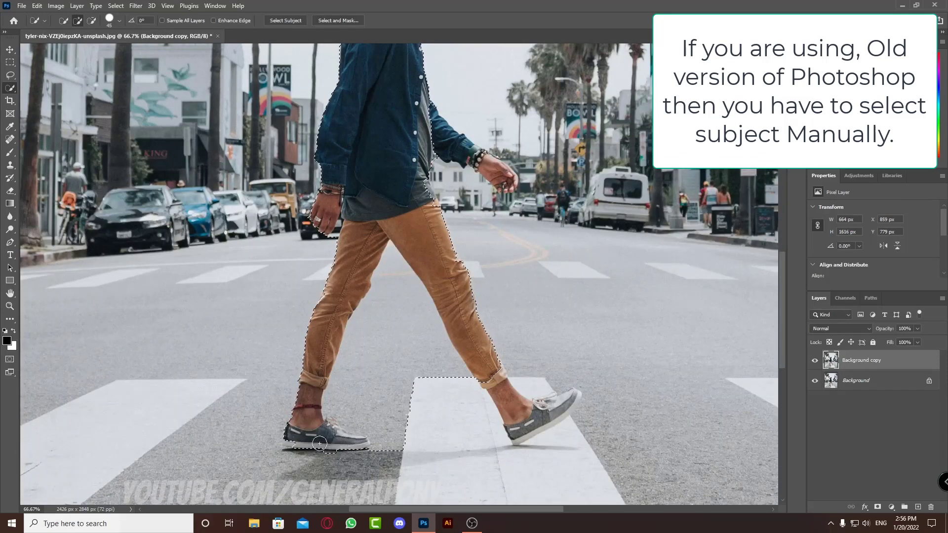
drag(515, 412, 574, 398)
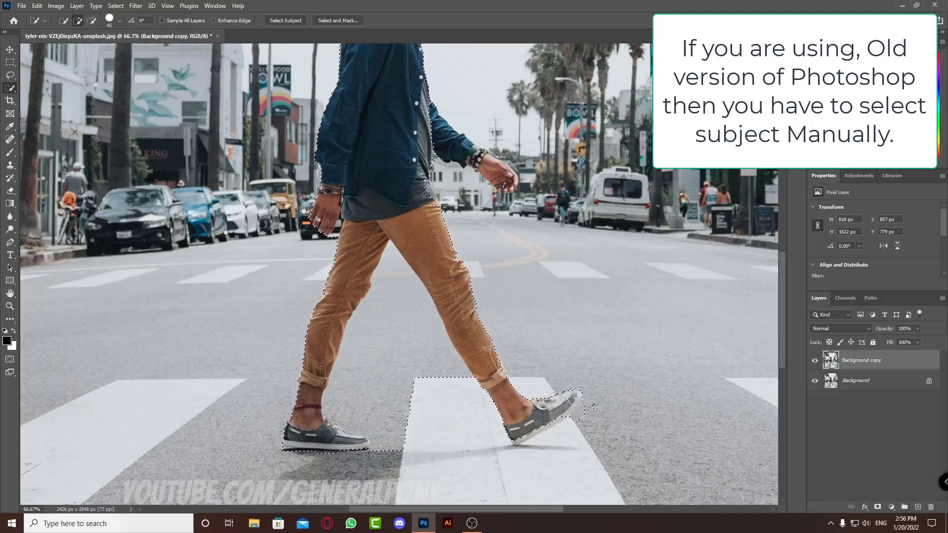
Step: Subtract the excess road from the selection around the toe of the front shoe
click(91, 22)
key(ctrl+plus)
key(ctrl+plus)
scroll(698, 395, down, 6)
drag(497, 509, 538, 509)
scroll(537, 506, down, 1)
drag(662, 388, 683, 356)
Step: Add the front shoe's light sole to the selection with a 35-pixel brush
click(77, 21)
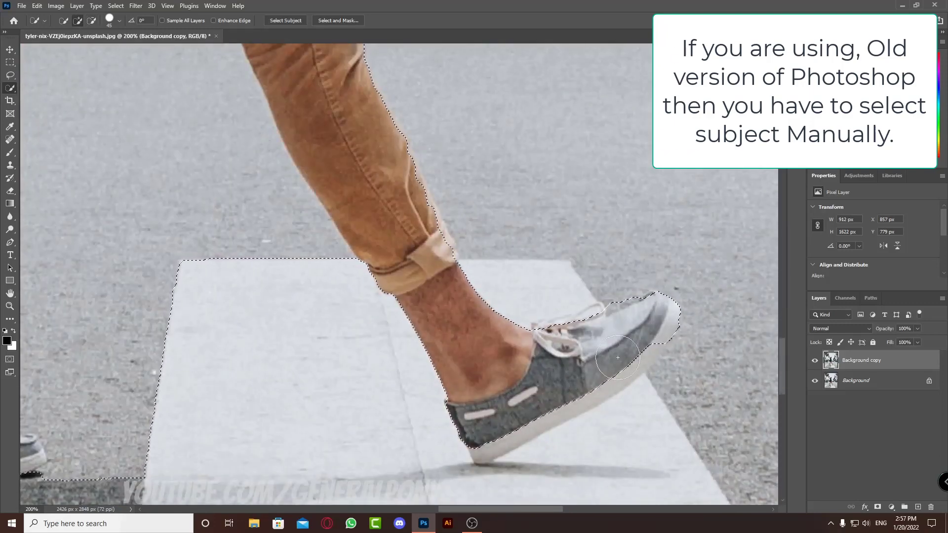
key(bracketleft)
key(bracketleft)
drag(547, 416, 644, 368)
scroll(437, 267, down, 4)
scroll(433, 237, up, 3)
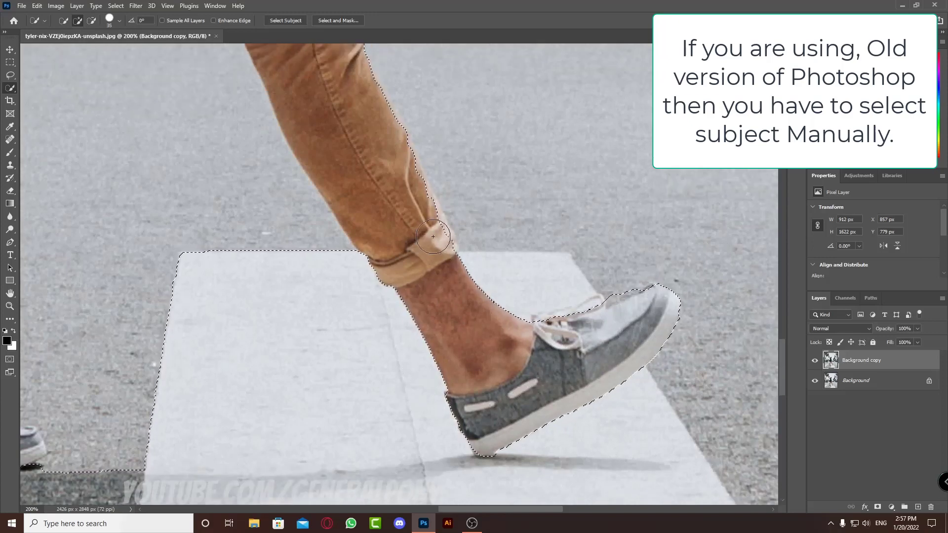
Step: Refine the selection along the outer edge of the front trouser leg, from the cuff up to the thigh
key(bracketleft)
scroll(336, 134, up, 3)
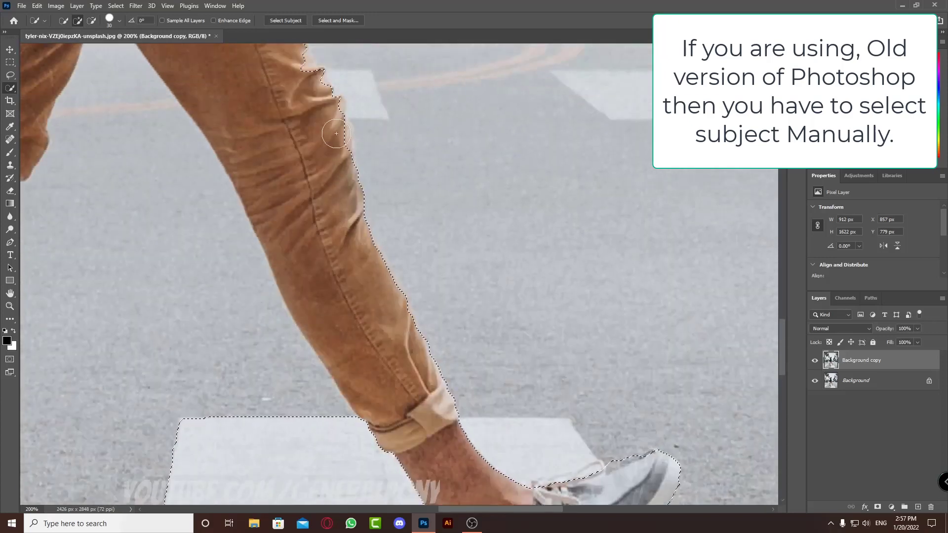
scroll(336, 134, up, 4)
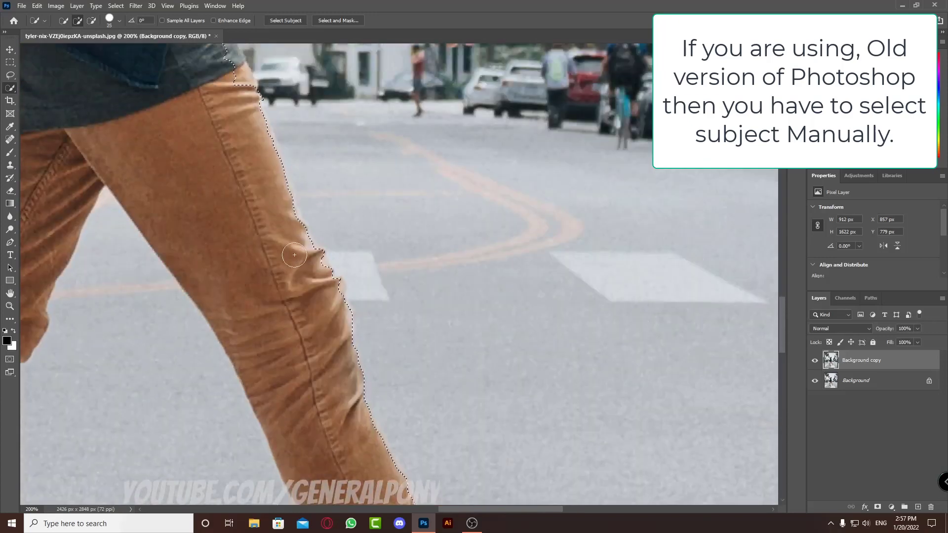
drag(469, 509, 410, 509)
scroll(324, 186, up, 1)
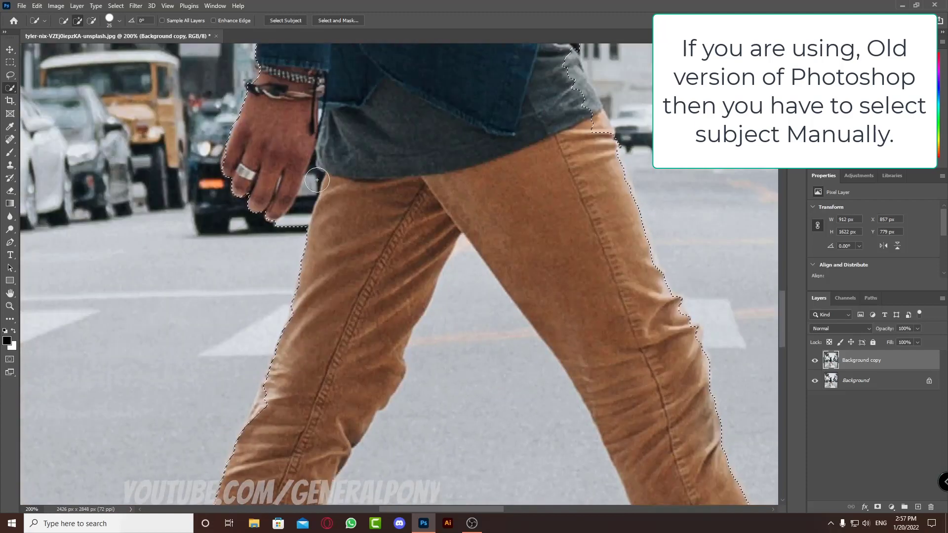
Step: Subtract the background between the lowered hand and the trousers from the selection with a small brush
key(bracketleft)
key(bracketleft)
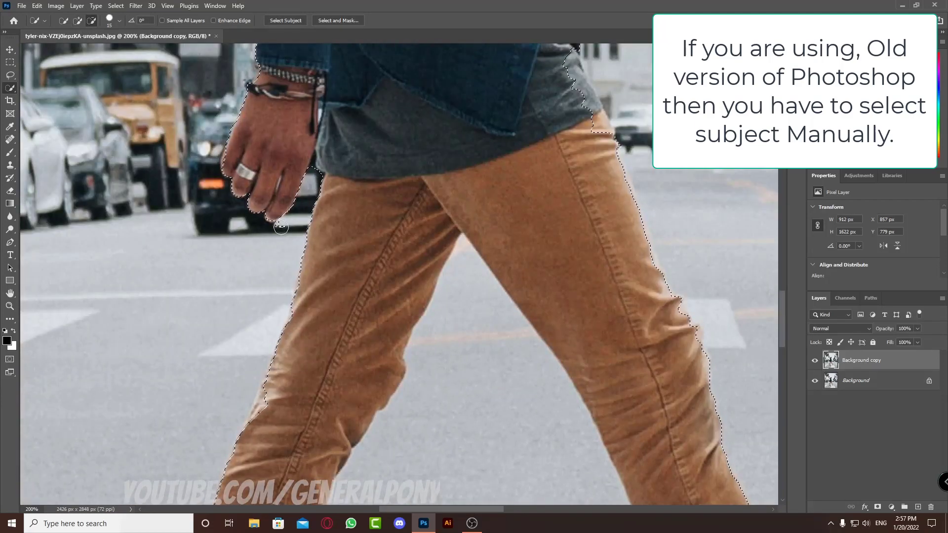
key(bracketleft)
scroll(313, 173, up, 1)
click(76, 20)
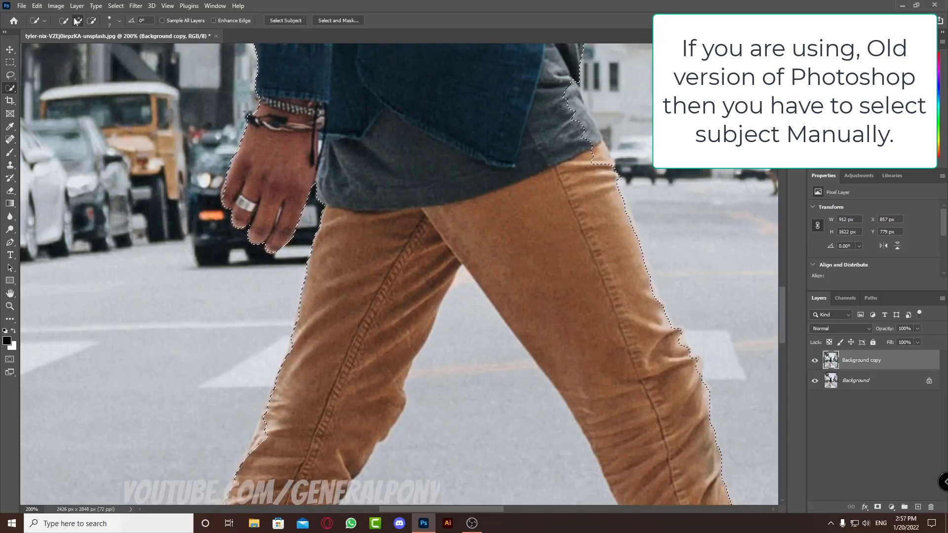
Step: Add the cap's brim to the selection with a 15-pixel brush
scroll(227, 192, up, 20)
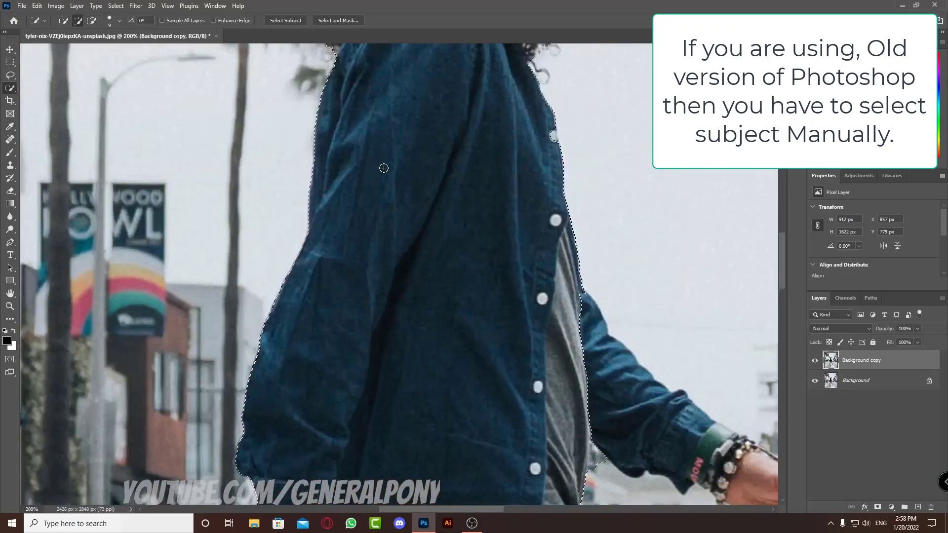
scroll(384, 169, up, 3)
key(bracketright)
key(bracketright)
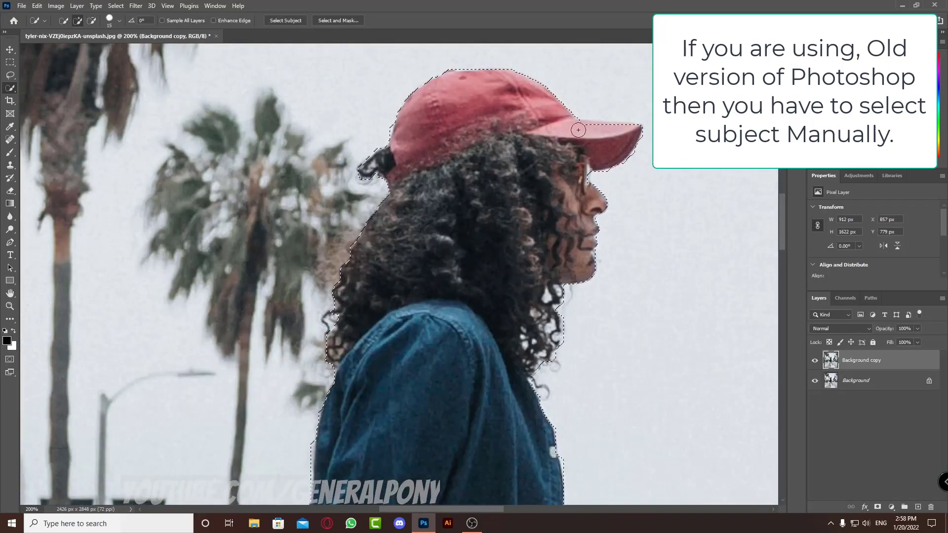
drag(580, 127, 612, 134)
Step: Add the outstretched arm, its bracelets and the hand to the selection
scroll(680, 229, down, 4)
scroll(681, 228, down, 10)
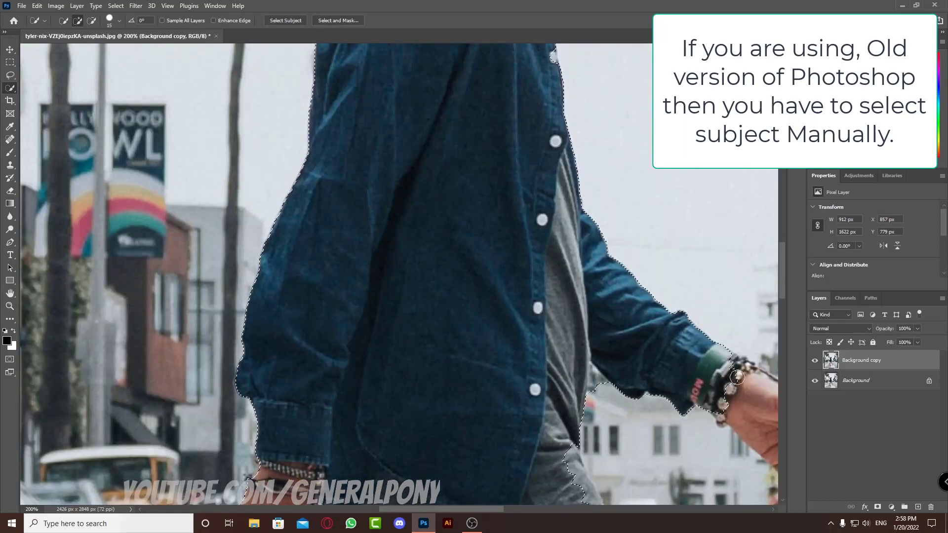
drag(497, 510, 541, 512)
scroll(504, 316, down, 2)
key(ctrl+plus)
scroll(493, 326, down, 1)
key(bracketright)
key(bracketright)
mouse_move(487, 348)
mouse_down()
mouse_move(533, 363)
mouse_move(538, 383)
mouse_up()
Step: Correct the selection at the waist, including the grey shirt's edge and removing the background beside the hip
scroll(537, 383, down, 2)
scroll(537, 383, down, 1)
mouse_move(321, 316)
mouse_down()
mouse_move(492, 405)
mouse_move(554, 460)
mouse_move(456, 361)
mouse_move(304, 286)
mouse_up()
key(bracketleft)
key(bracketleft)
key(bracketleft)
scroll(270, 269, down, 2)
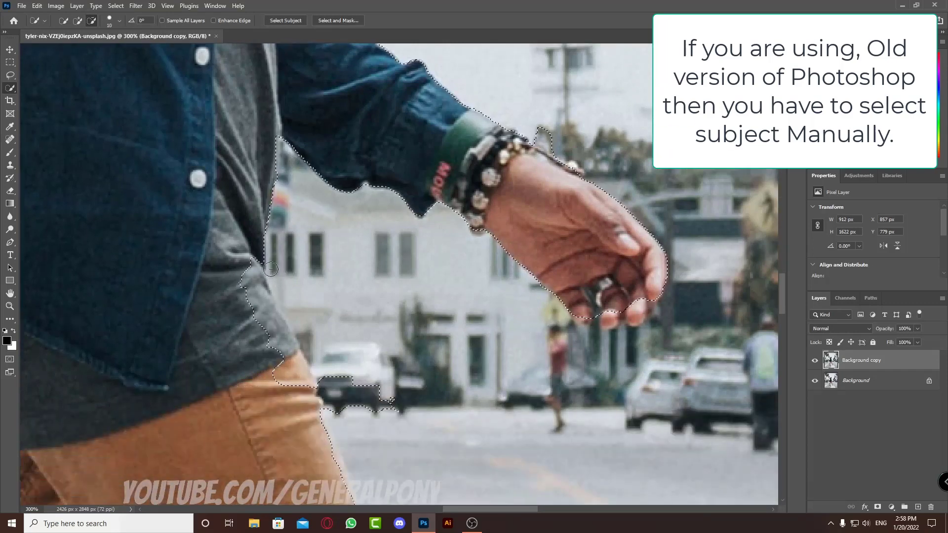
key(bracketright)
mouse_move(282, 218)
mouse_down()
mouse_move(284, 345)
mouse_move(289, 249)
mouse_up()
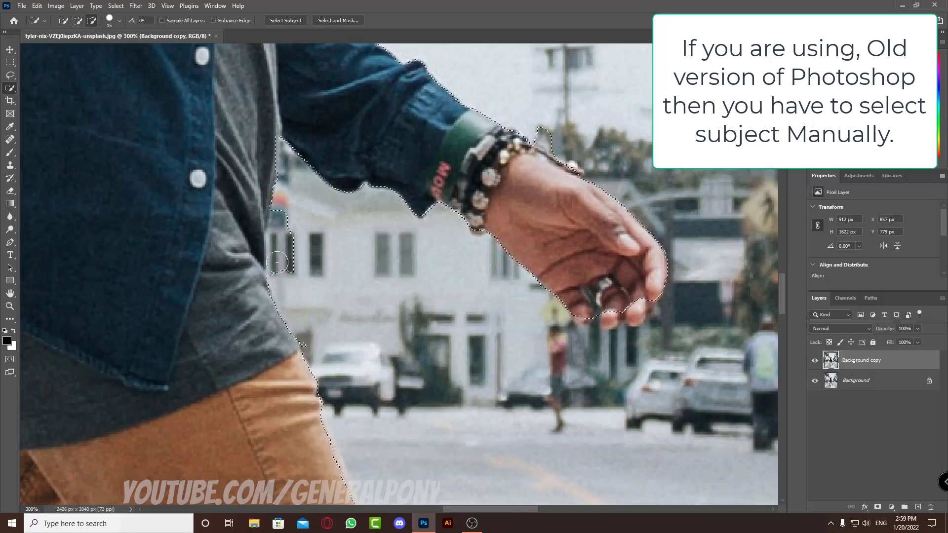
Step: Clean up the selection around the outstretched hand's bracelets and fingertips
scroll(389, 234, down, 1)
scroll(389, 234, up, 1)
mouse_move(543, 133)
mouse_down()
mouse_move(582, 168)
mouse_move(619, 292)
mouse_move(656, 269)
mouse_move(587, 302)
mouse_up()
Step: Remove the road between the legs from the selection, and refine its edge around the rear leg and shoe
scroll(618, 291, down, 1)
scroll(308, 167, down, 5)
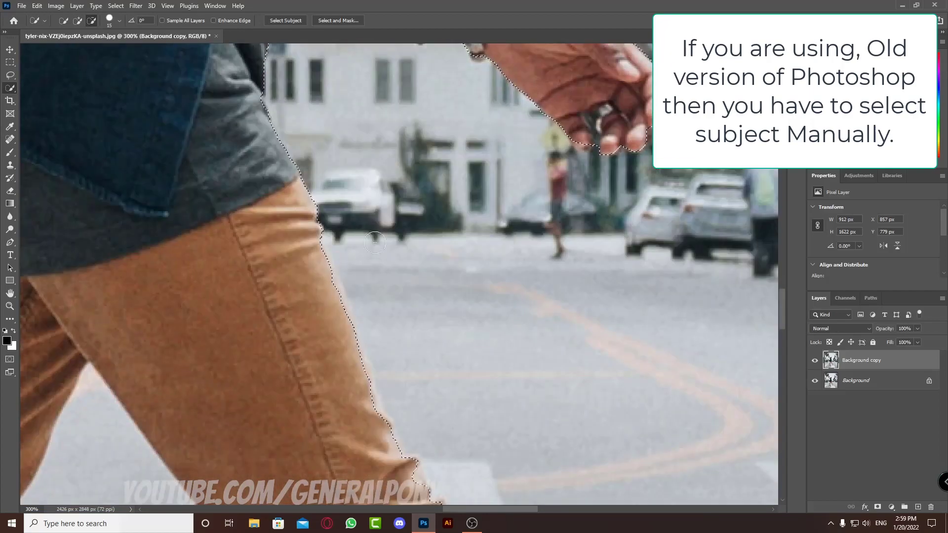
scroll(331, 233, down, 4)
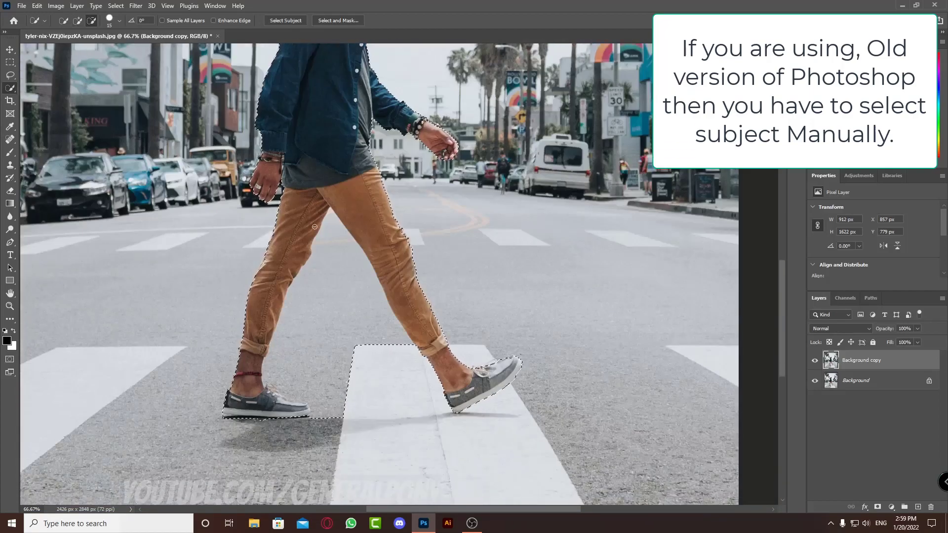
scroll(286, 389, up, 4)
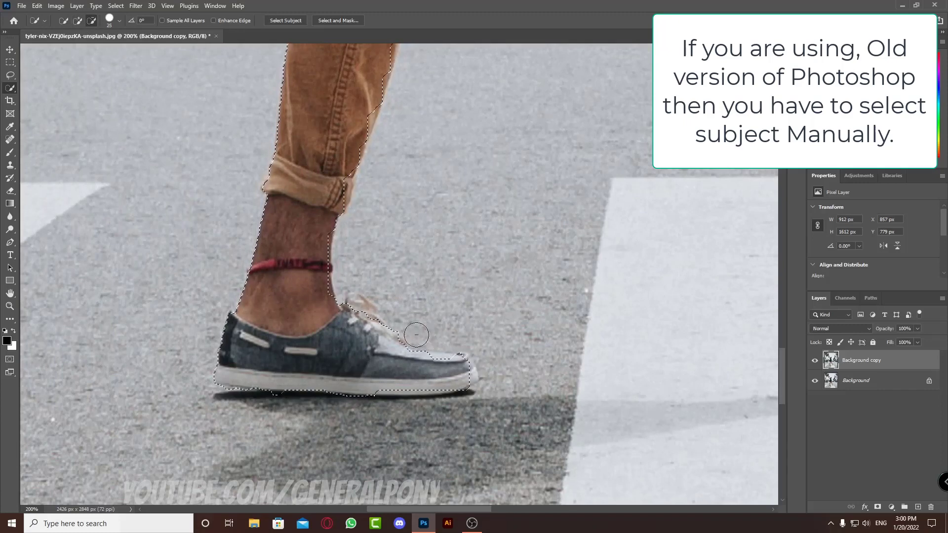
scroll(378, 290, up, 1)
scroll(453, 349, down, 4)
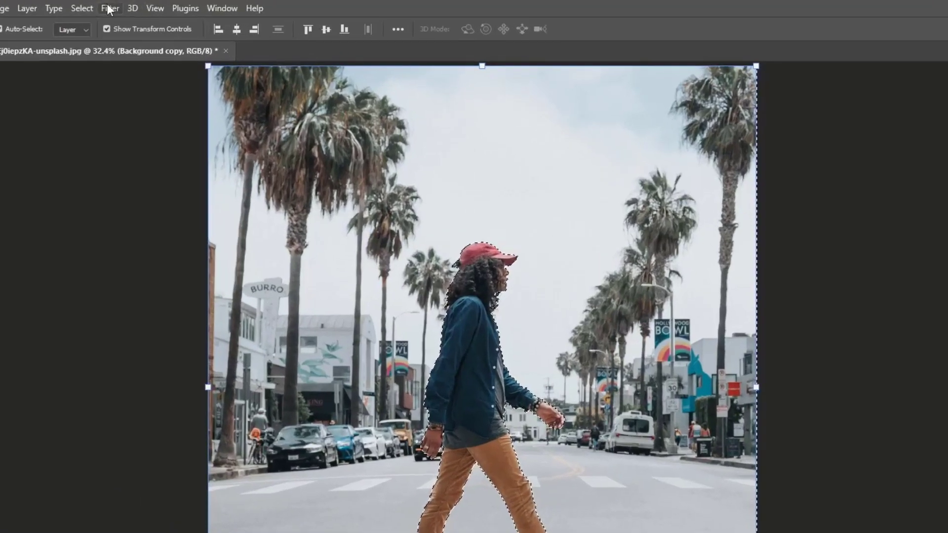
Step: Start a Tilt-Shift blur and place its centre on the road just below the person's feet
click(109, 8)
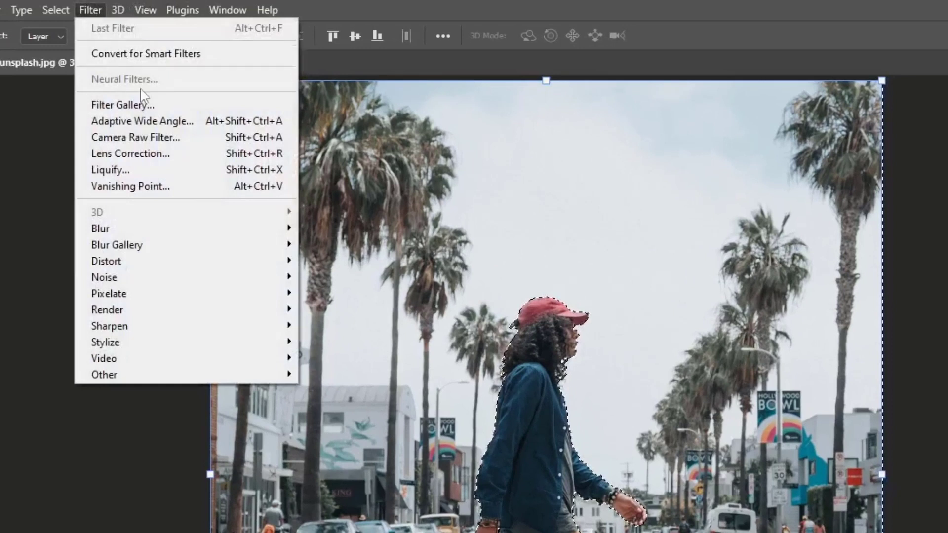
mouse_move(168, 247)
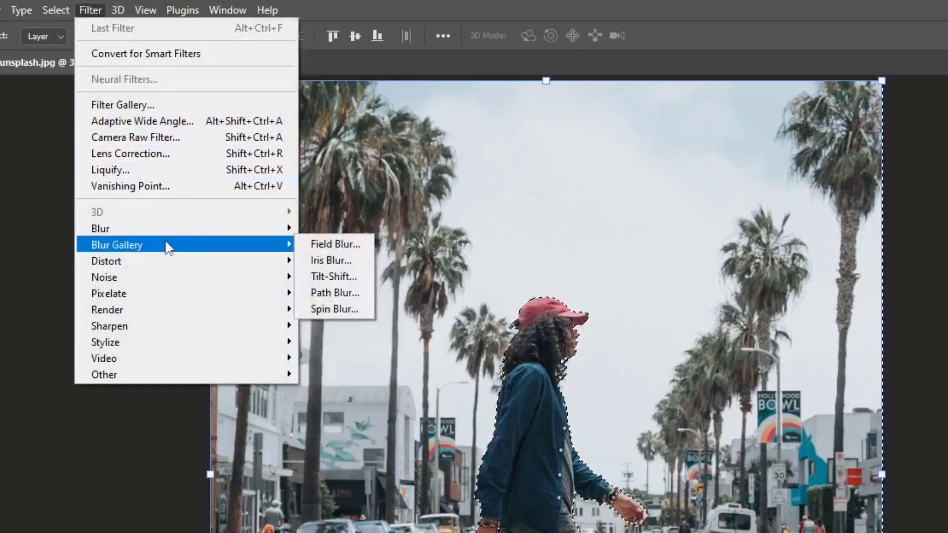
click(331, 285)
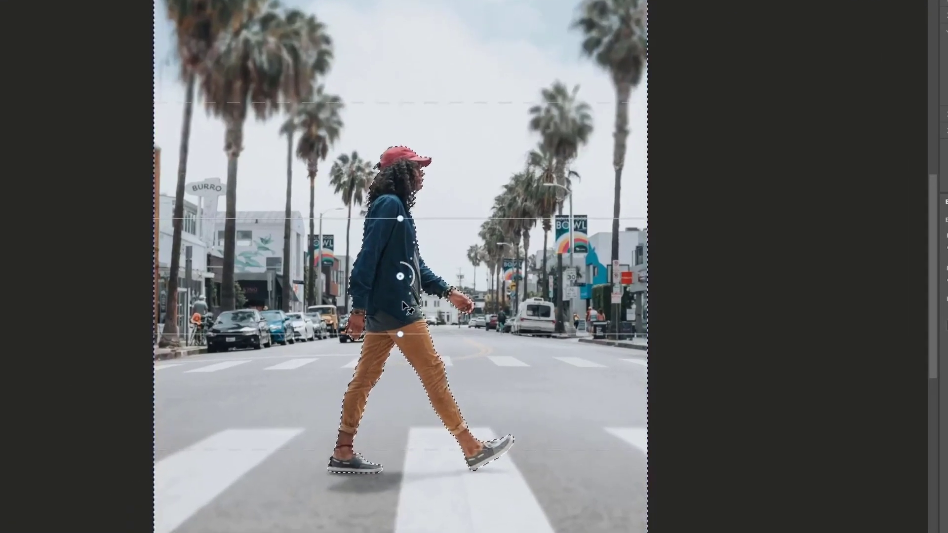
drag(400, 276, 407, 484)
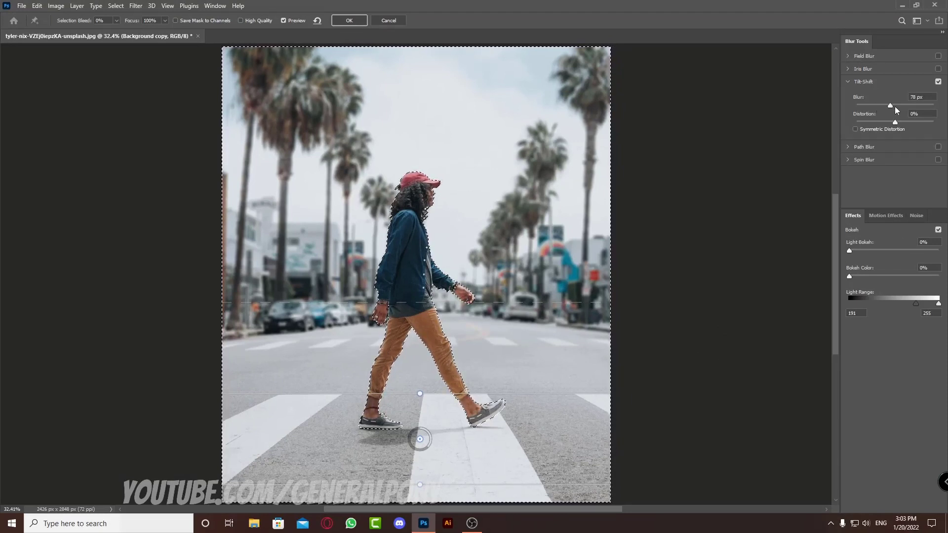
Step: Set the Tilt-Shift blur to 25 px and its distortion to 0%
mouse_move(894, 105)
mouse_down()
mouse_move(902, 110)
mouse_move(869, 113)
mouse_move(886, 113)
mouse_up()
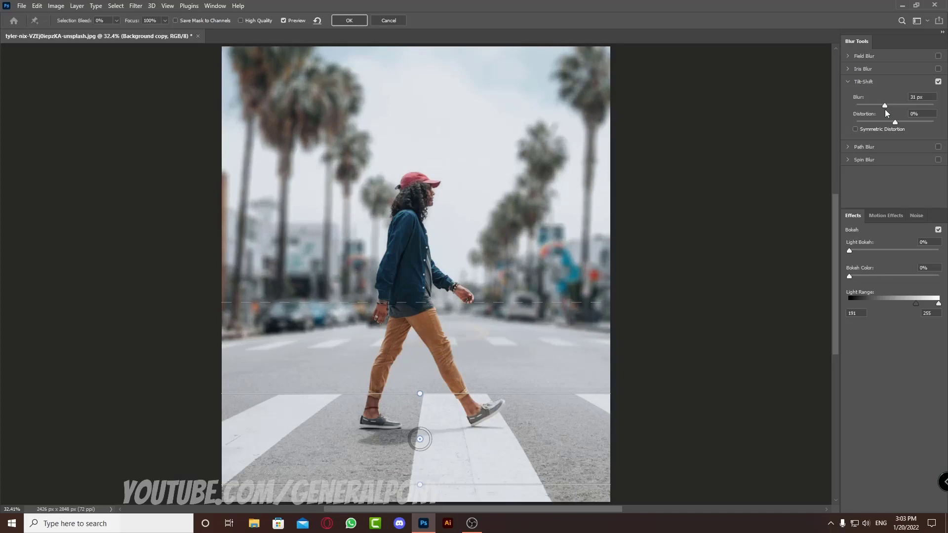
click(926, 96)
text(25)
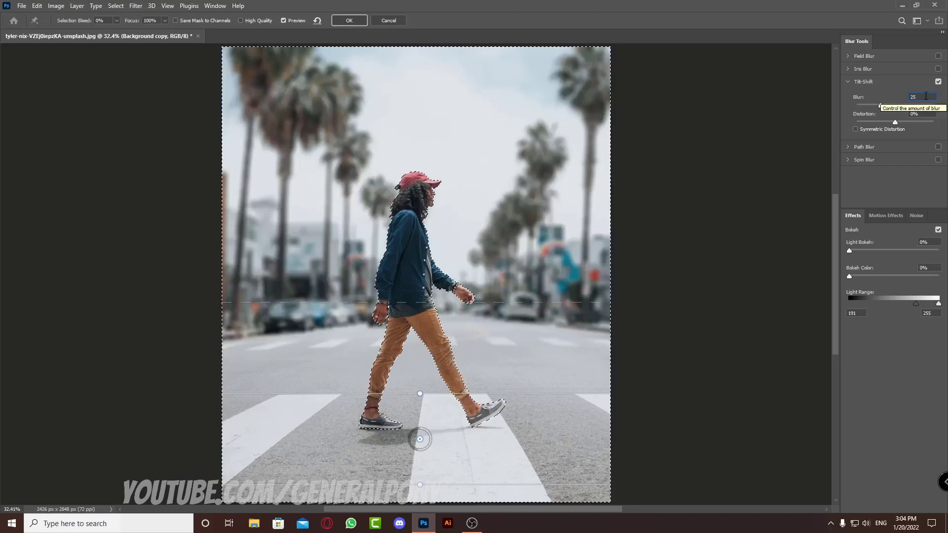
key(Return)
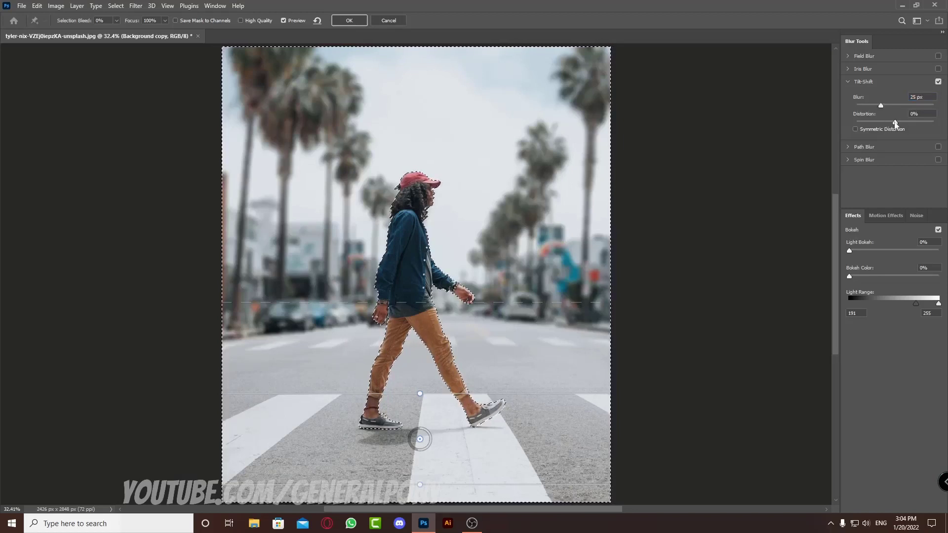
drag(911, 123, 900, 125)
click(928, 114)
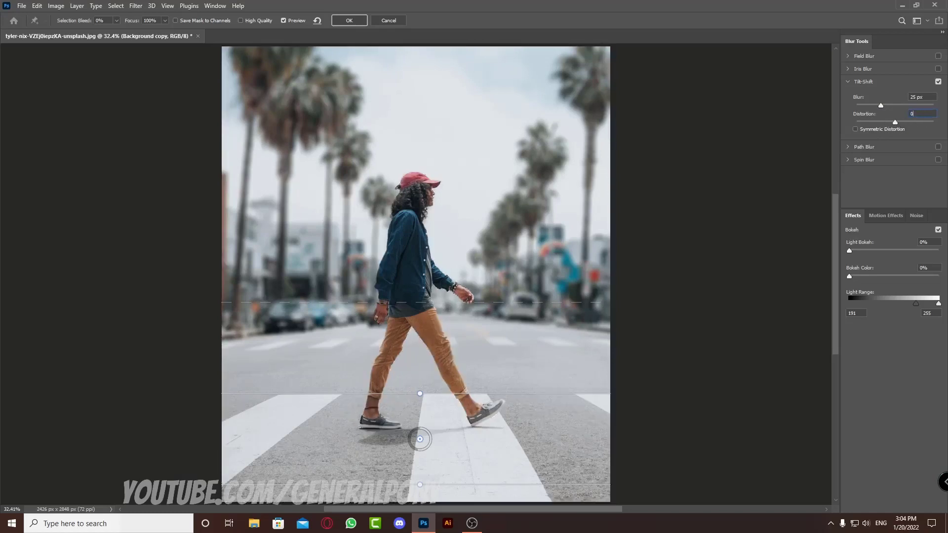
Step: Try out the bokeh effects, and apply the Tilt-Shift blur with High Quality enabled
click(848, 81)
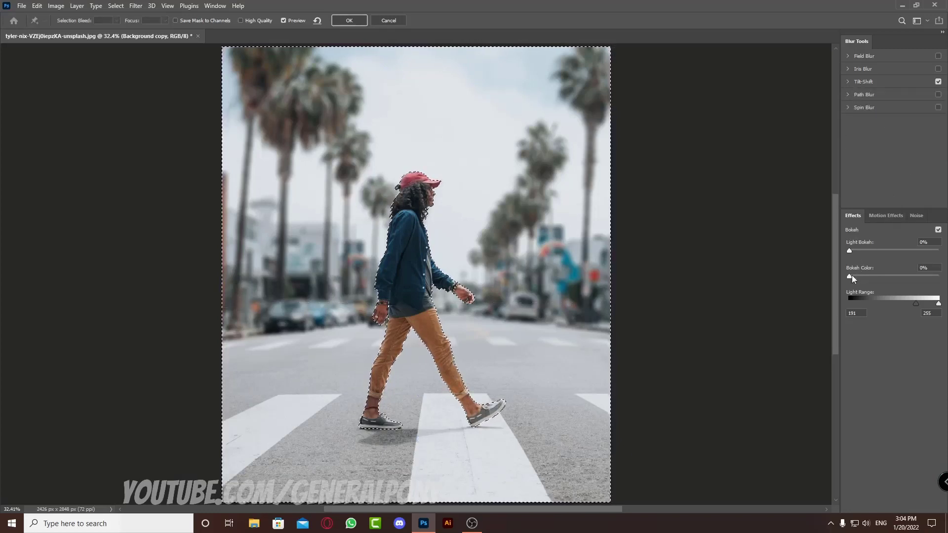
drag(849, 276, 926, 257)
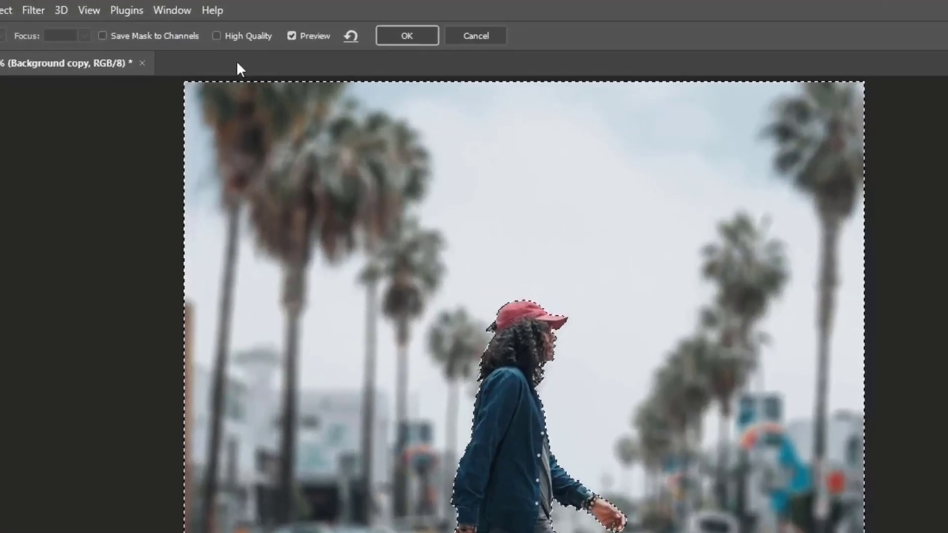
click(217, 36)
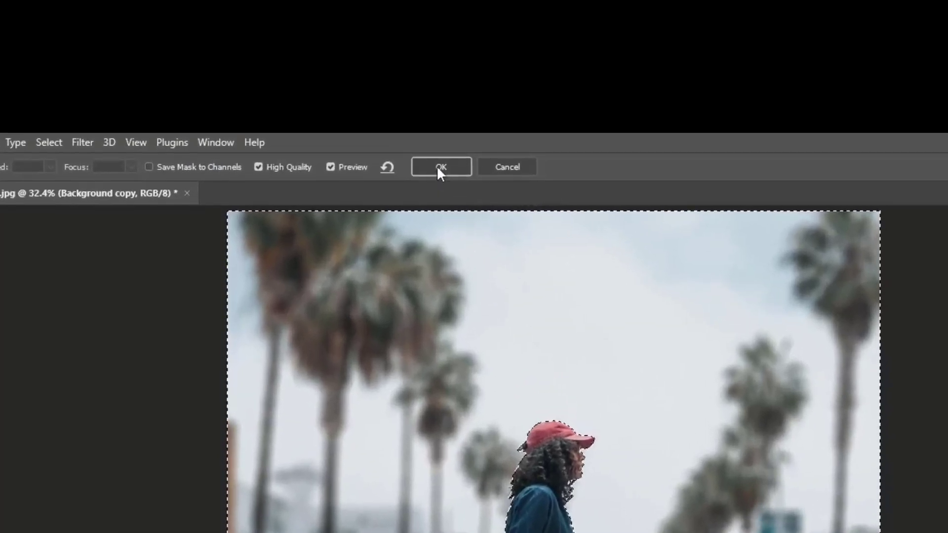
click(373, 57)
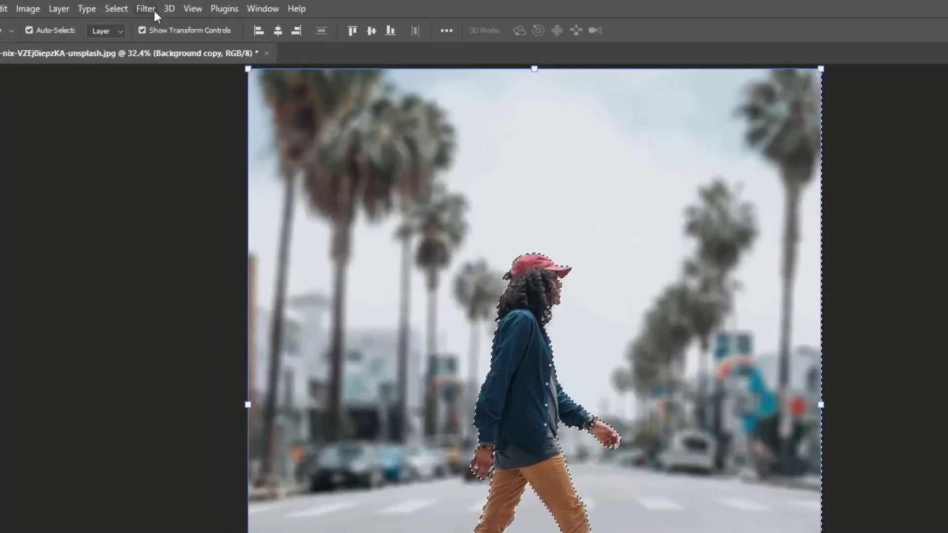
Step: Remove the selection around the person and deselect the Background copy layer
click(119, 6)
click(127, 38)
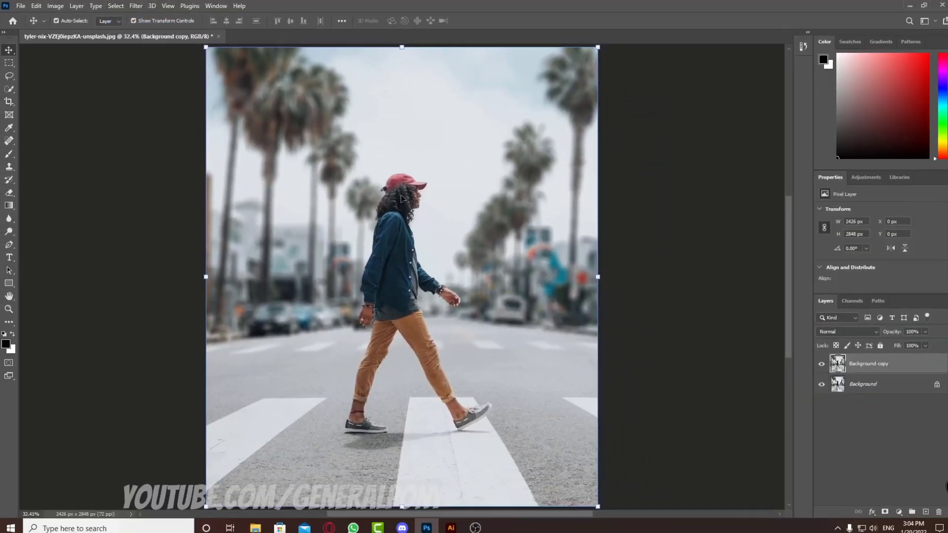
click(649, 352)
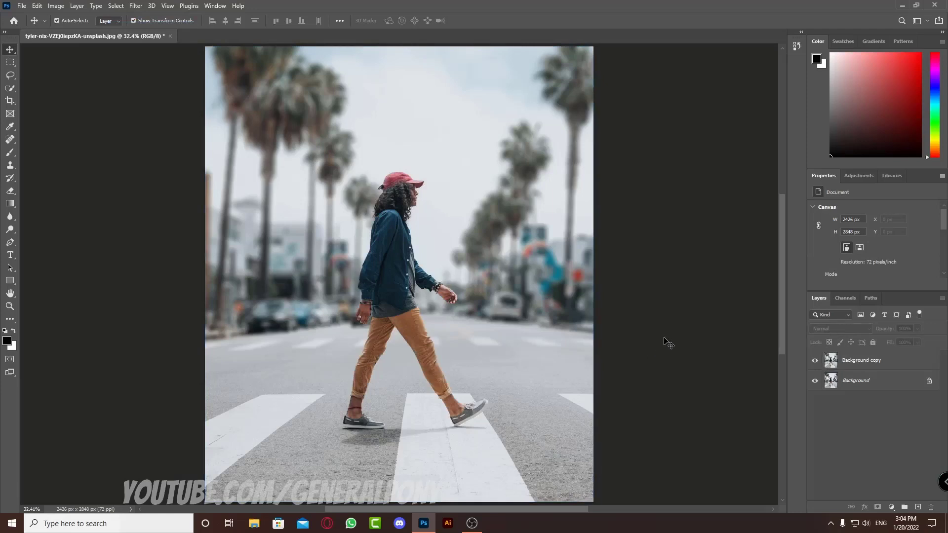
Step: Examine the blurred photo up close from the shoes to the sky, checking the edges around the person
key(ctrl+plus)
key(ctrl+plus)
key(ctrl+plus)
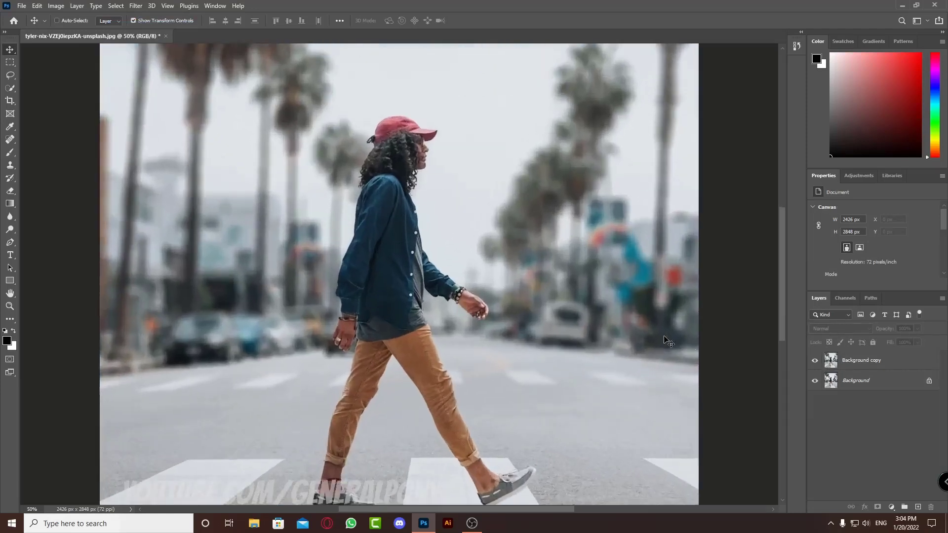
key(ctrl+plus)
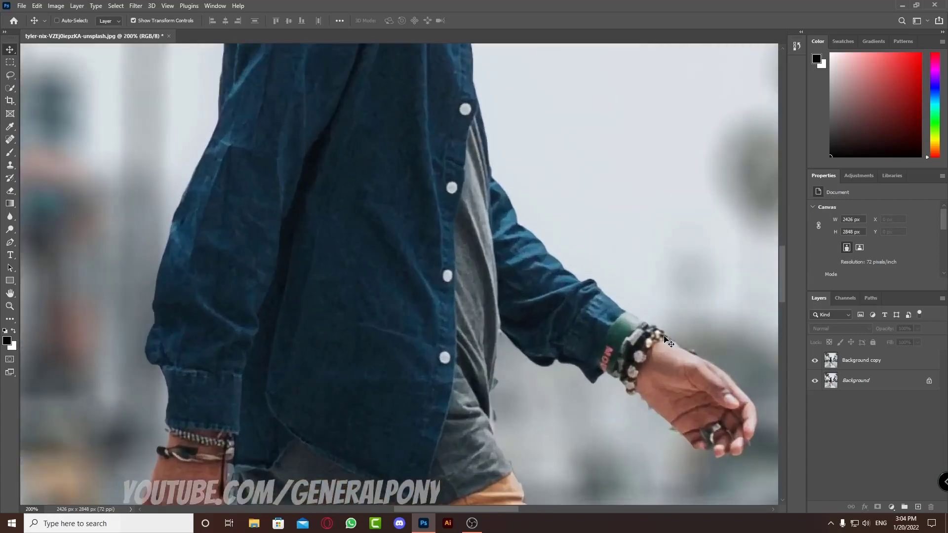
key(ctrl+minus)
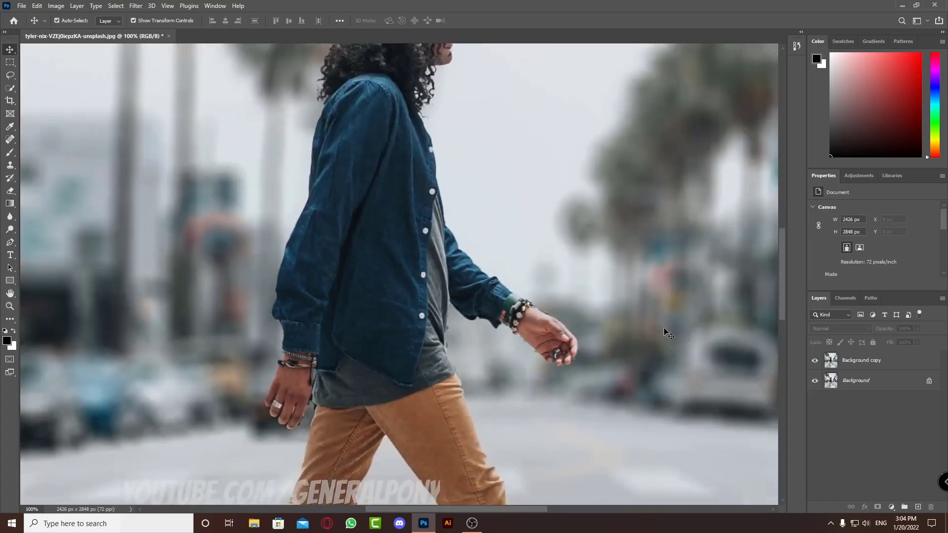
scroll(664, 328, down, 5)
scroll(602, 253, down, 3)
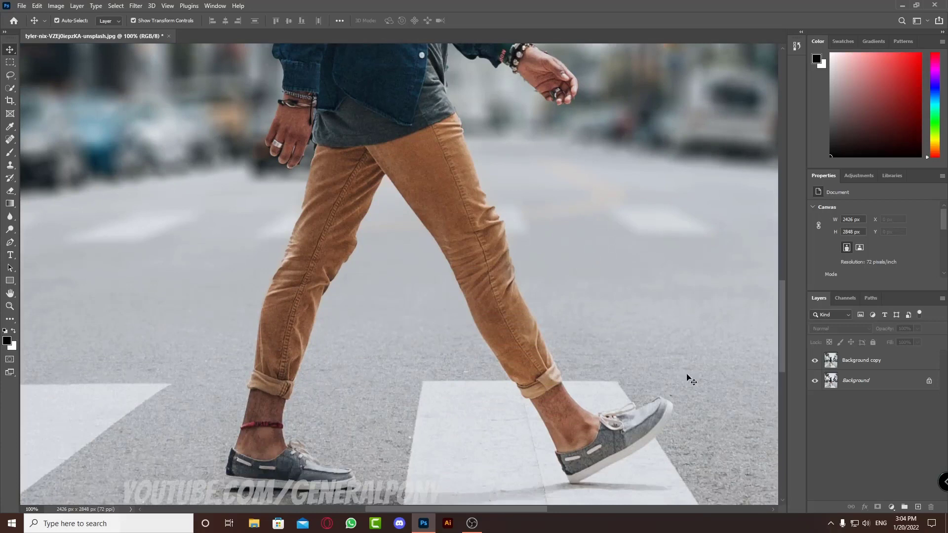
scroll(627, 312, up, 3)
scroll(627, 312, up, 8)
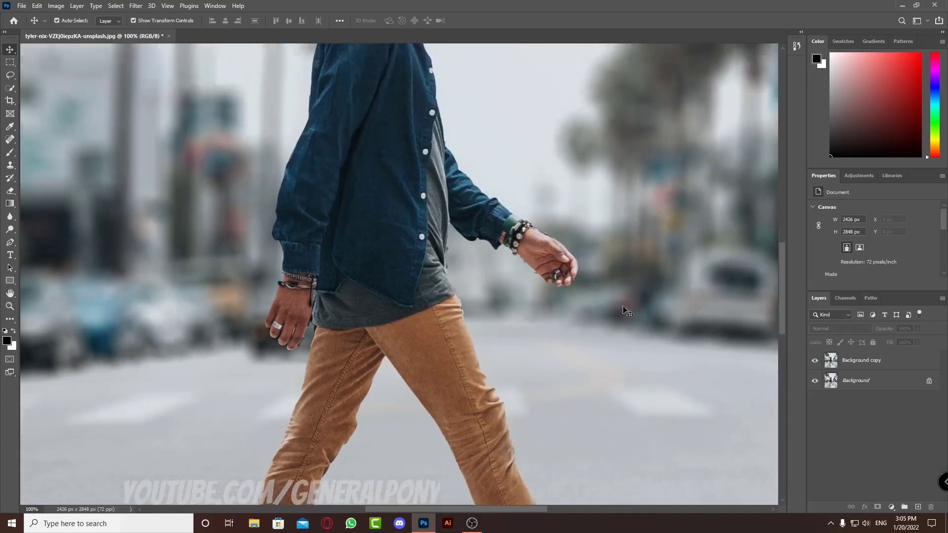
scroll(627, 312, up, 8)
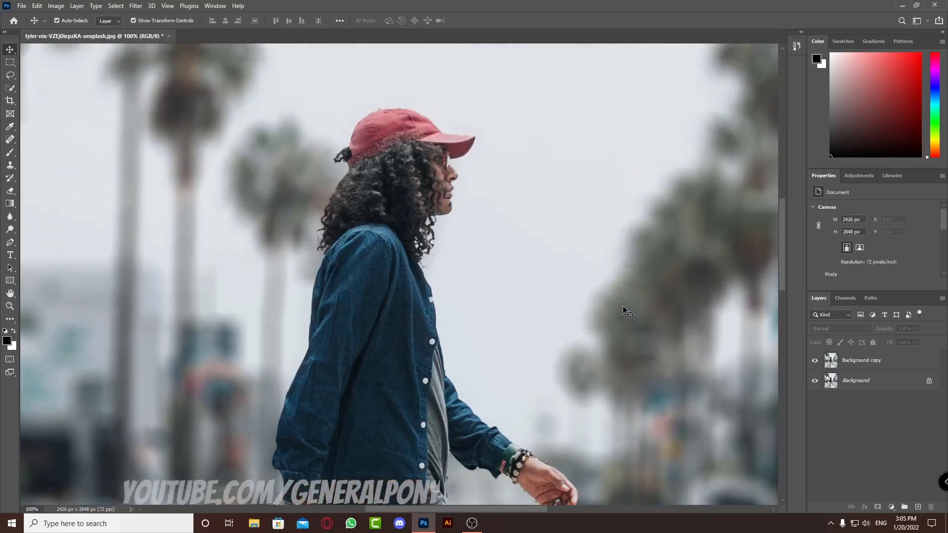
scroll(627, 312, up, 5)
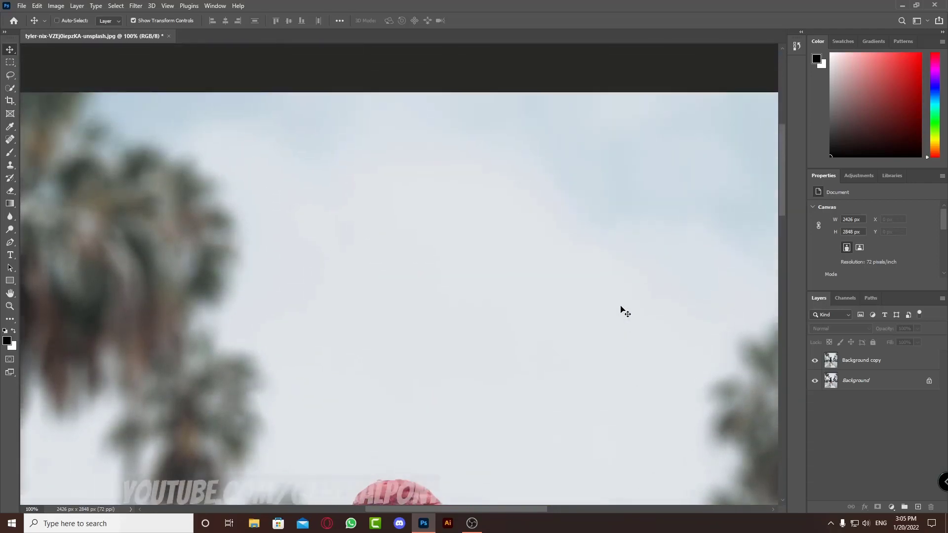
key(ctrl+0)
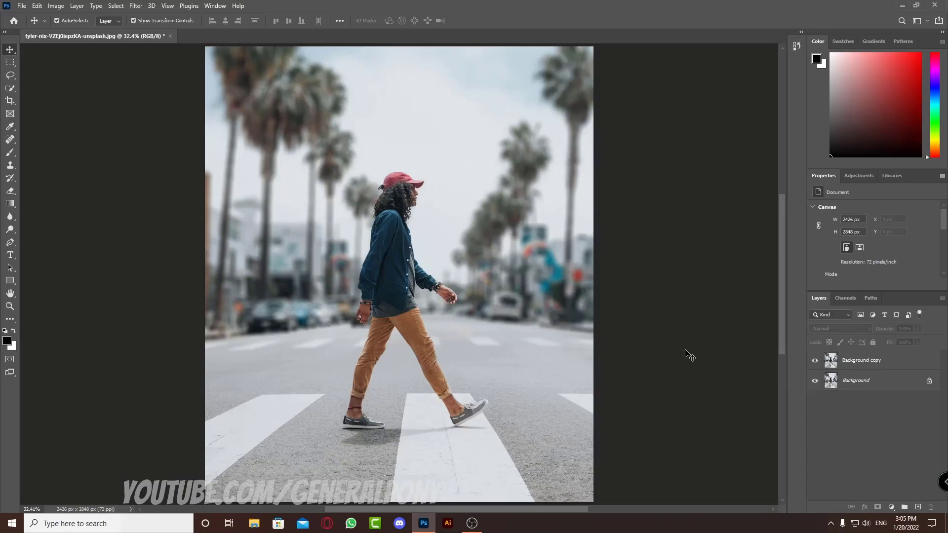
Step: Start a Camera Raw filter on the Background copy layer and set the temperature to -5
click(874, 365)
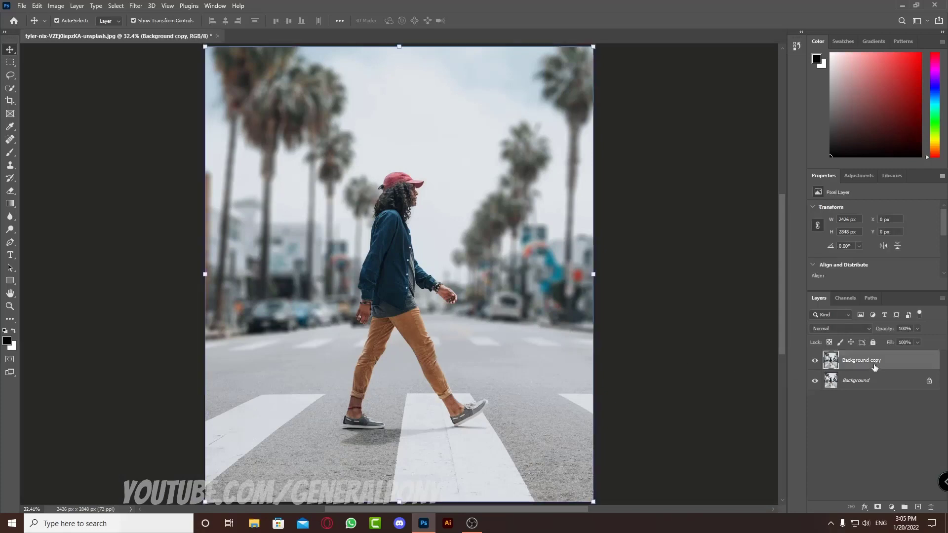
click(135, 5)
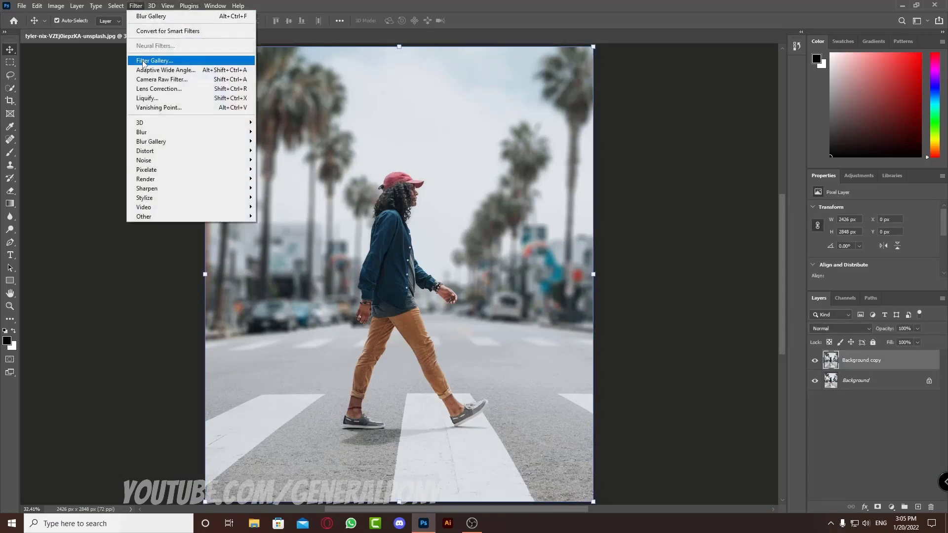
click(158, 82)
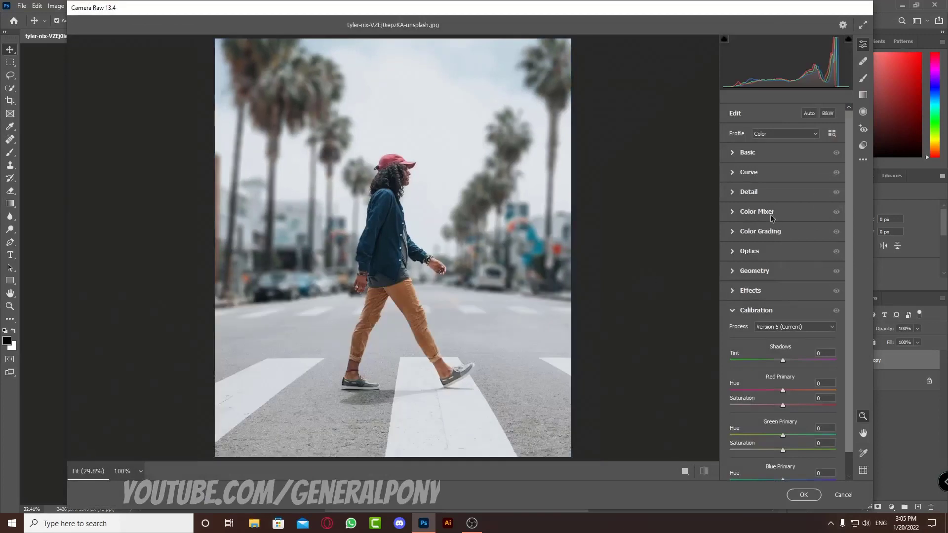
click(747, 152)
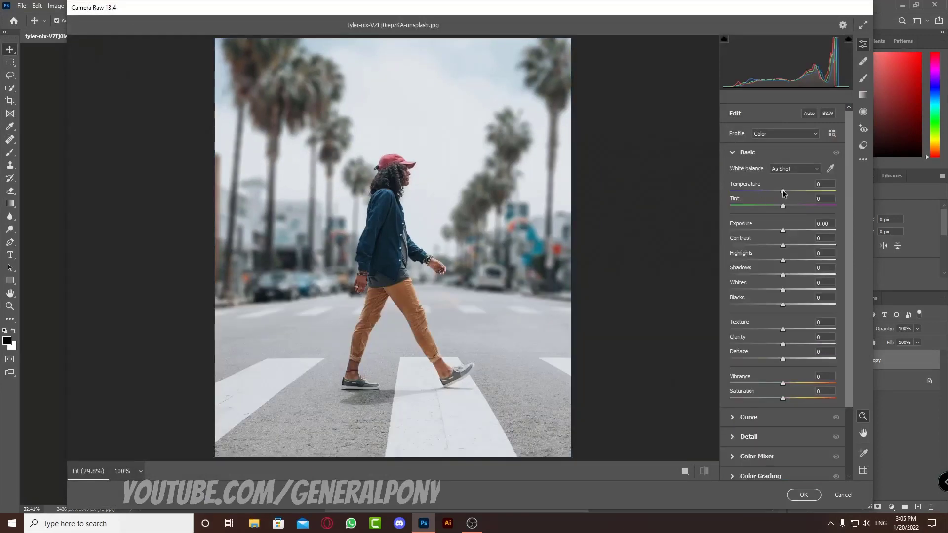
drag(782, 191, 781, 192)
click(830, 183)
Step: Set exposure to +0.20, contrast +5, highlights -100, shadows +30, whites +5, blacks -5, texture +18 and clarity +15
drag(783, 231, 719, 262)
click(823, 238)
text(5)
drag(783, 275, 779, 306)
text(0)
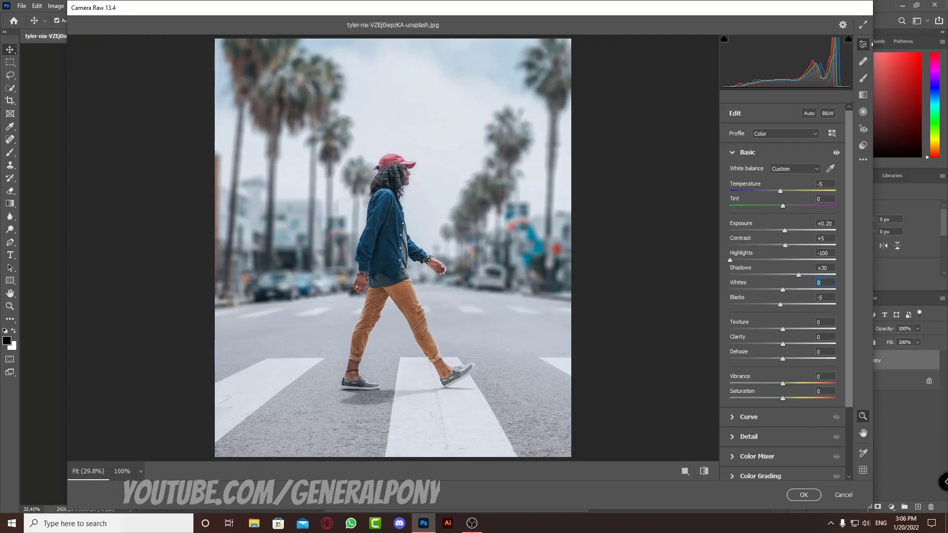
text(5)
drag(782, 346, 790, 344)
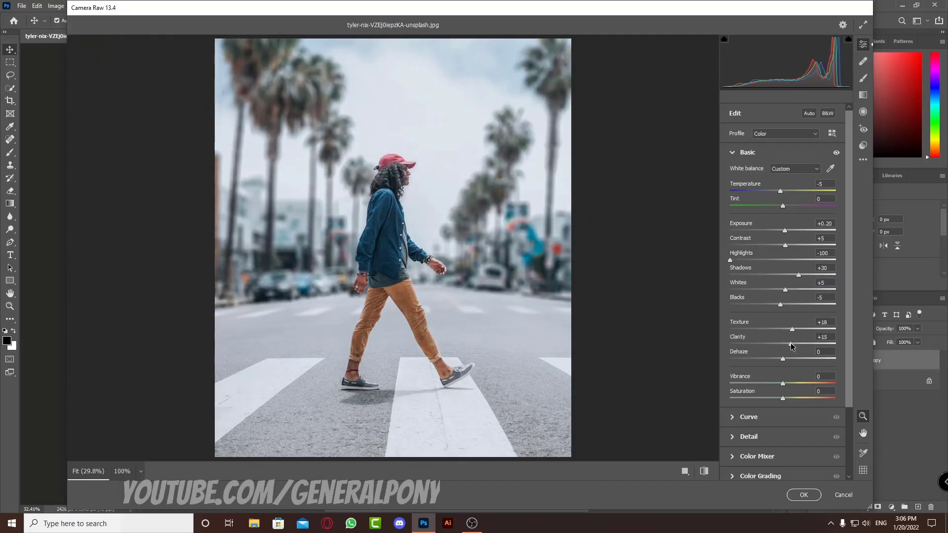
click(730, 153)
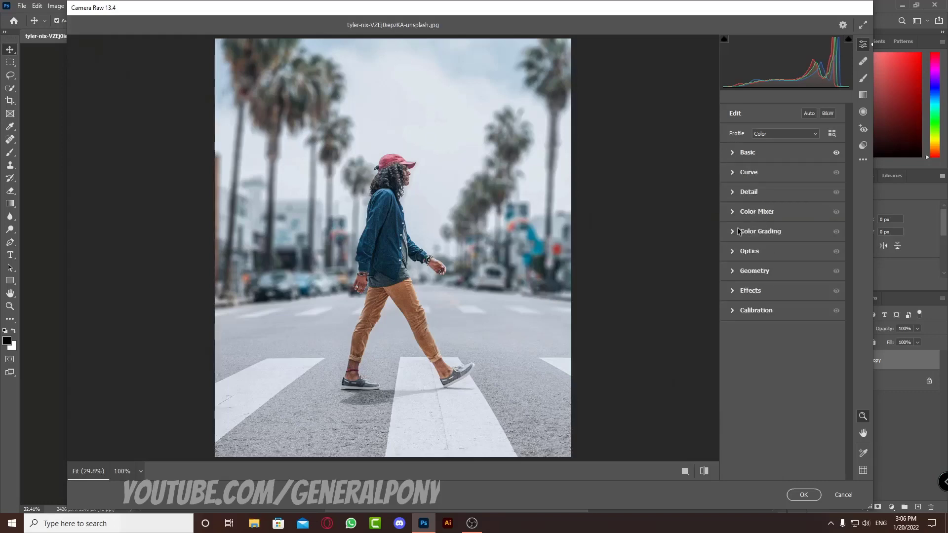
Step: Set the colour luminance to reds -55, oranges -27, yellows +67, greens -100, aquas +12 and blues -55, with purples reset to 0
click(734, 213)
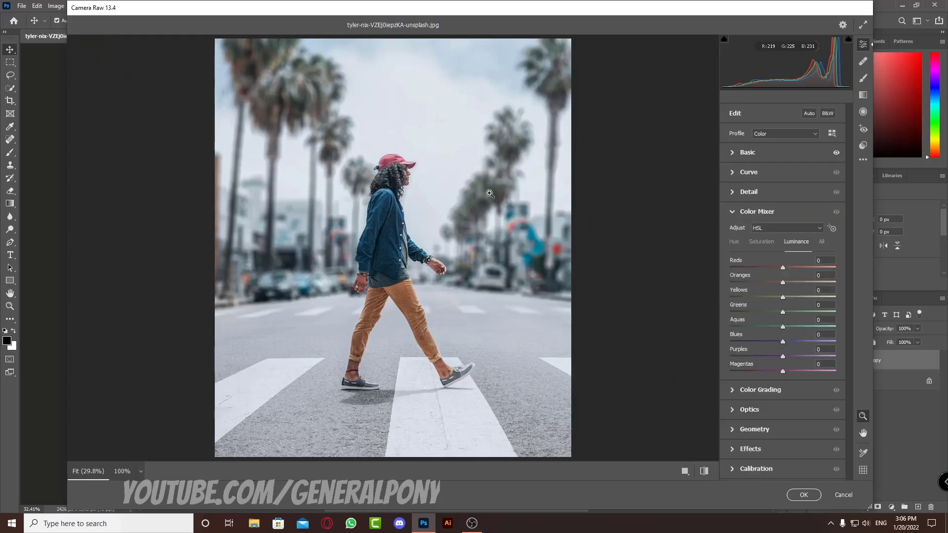
drag(390, 160, 446, 164)
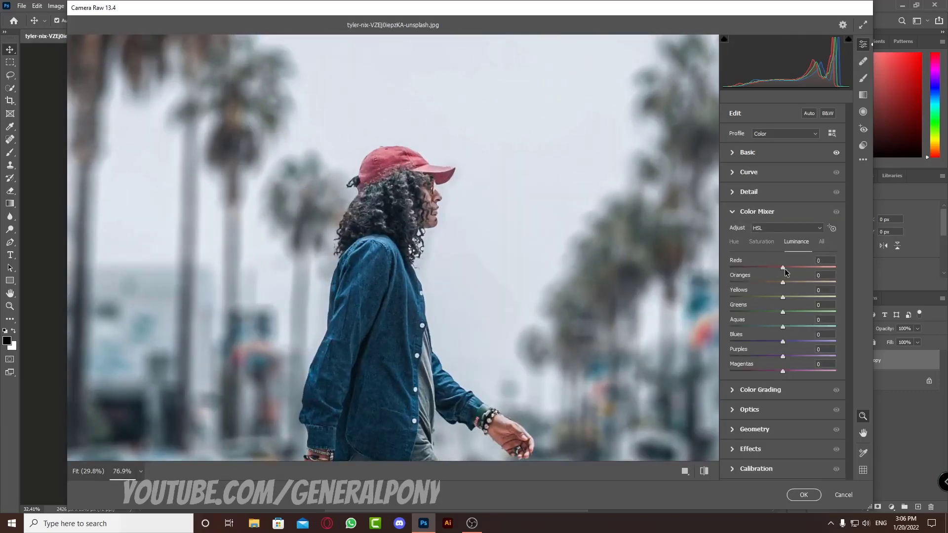
drag(783, 269, 730, 312)
scroll(762, 282, down, 3)
drag(782, 327, 753, 340)
key(ctrl+0)
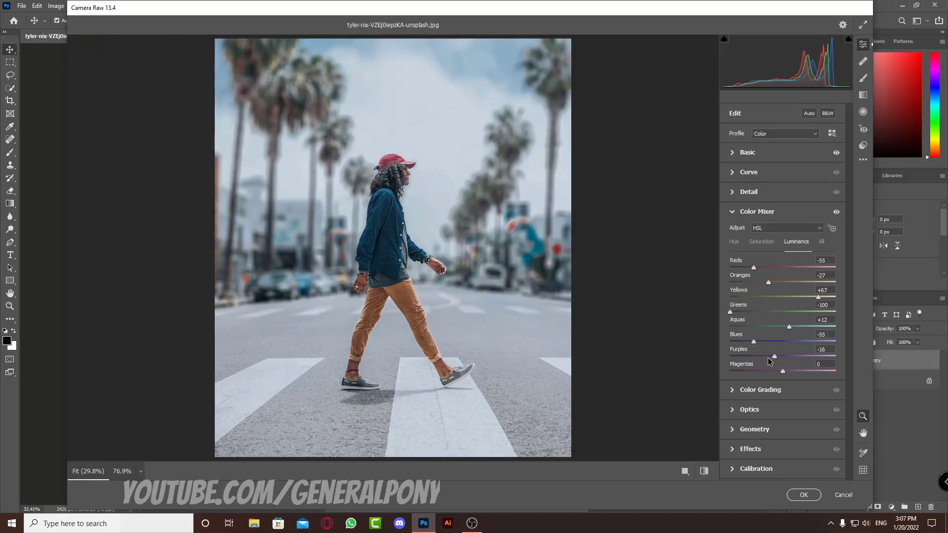
double_click(781, 358)
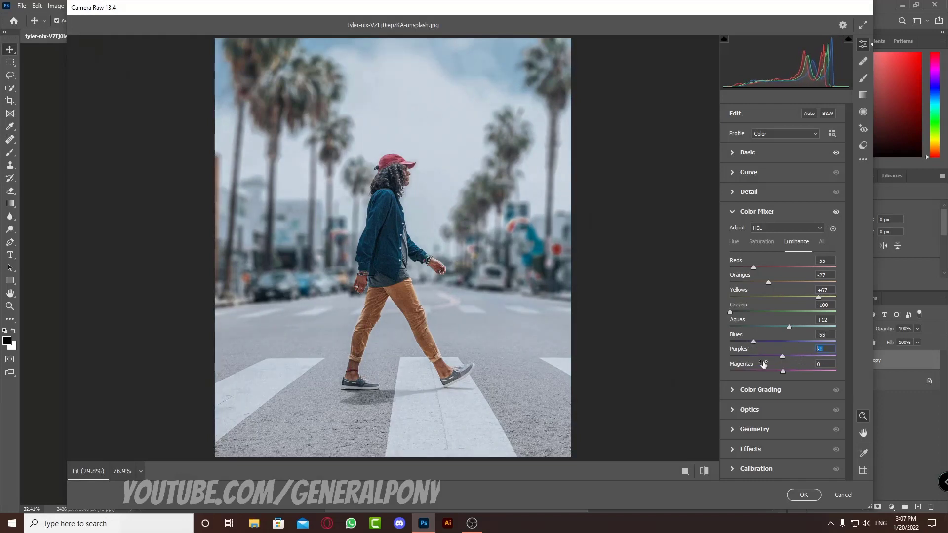
Step: Set the hue of reds to -15 and oranges to +1, keep yellows at 0, and shift blues slightly towards aqua
click(734, 242)
drag(783, 267, 799, 297)
double_click(783, 296)
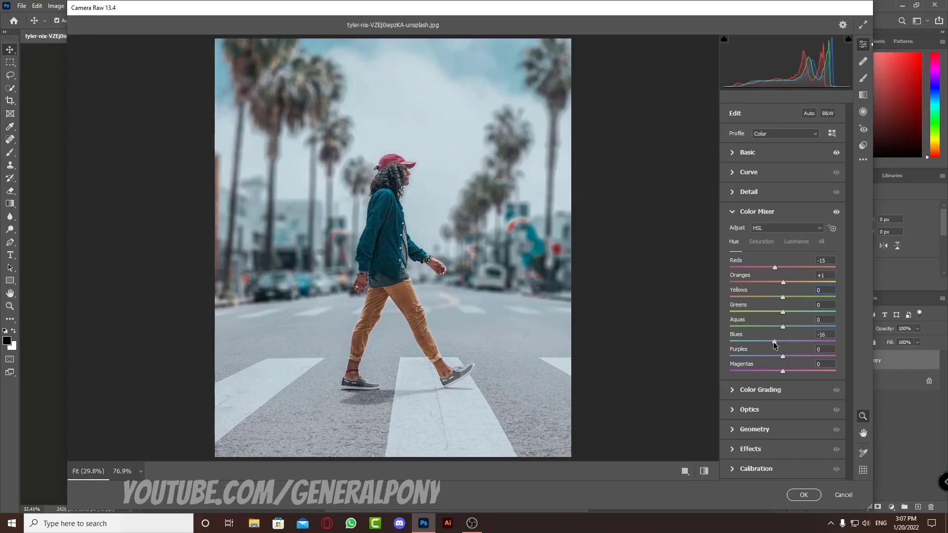
drag(784, 341, 778, 342)
Step: Set the colour saturation to reds -4, oranges -21 and aquas +100, and raise the blues slightly
click(761, 242)
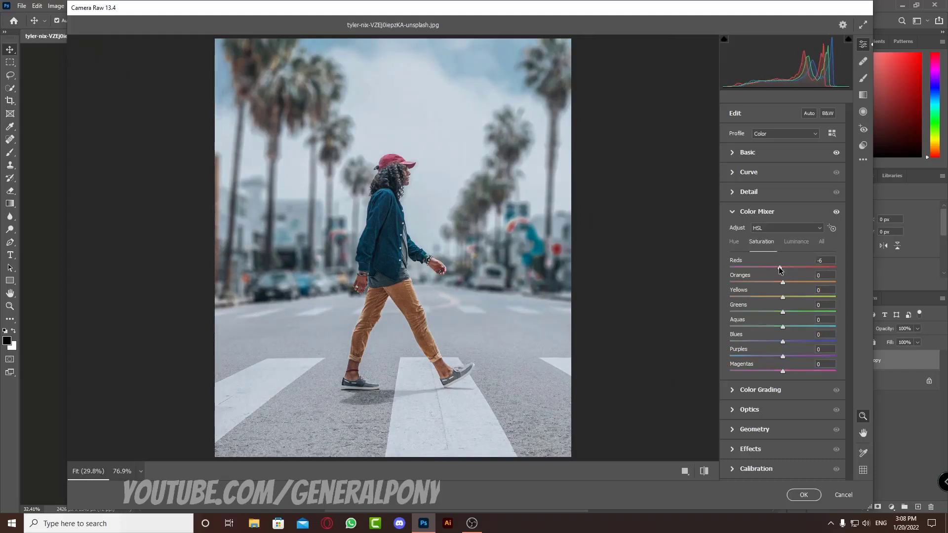
drag(783, 267, 836, 327)
double_click(769, 296)
click(736, 241)
click(761, 241)
drag(782, 342, 793, 341)
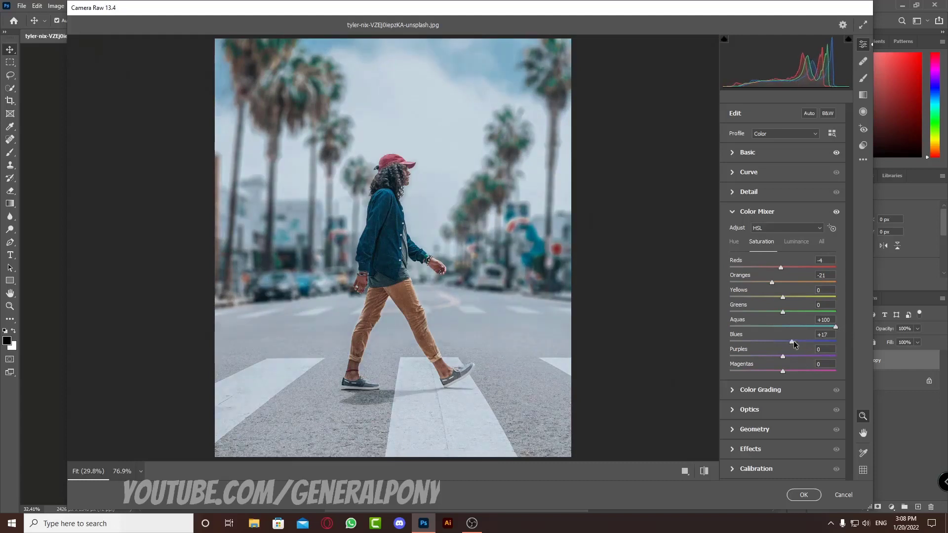
click(832, 334)
text(5)
click(798, 243)
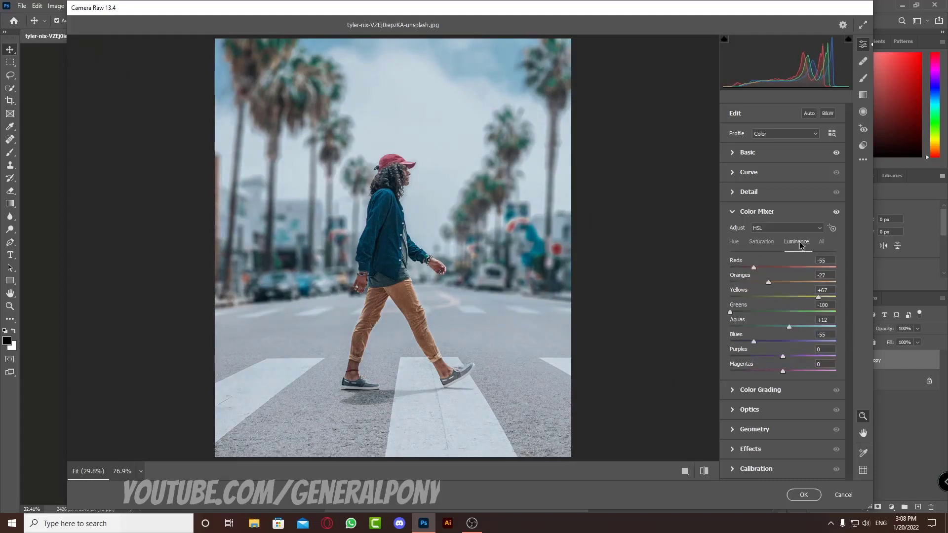
click(734, 212)
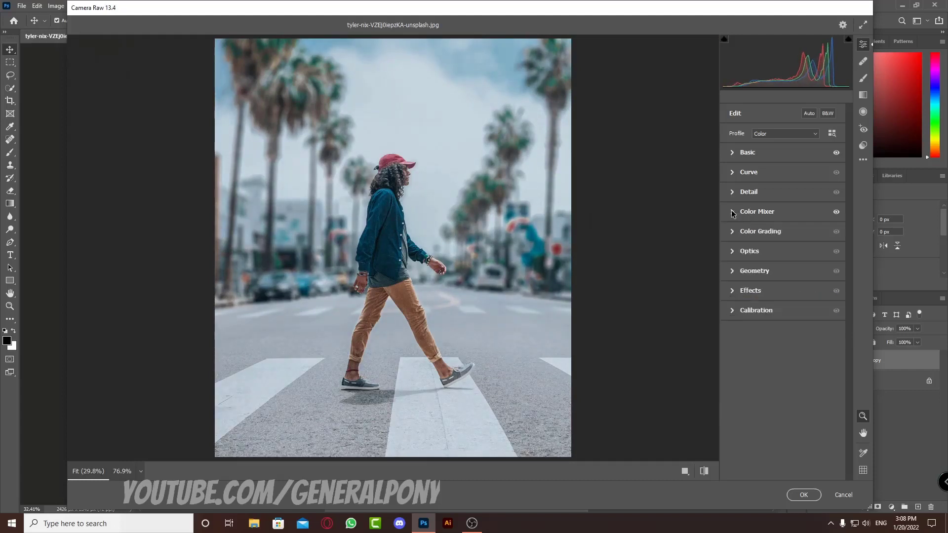
Step: Darken the photo's corners with a moderate negative vignette
click(733, 291)
mouse_move(782, 338)
mouse_down()
mouse_move(792, 338)
mouse_move(767, 336)
mouse_up()
click(733, 292)
Step: Calibrate the colours with a blue primary saturation of +55 and a green primary saturation of -8
click(734, 310)
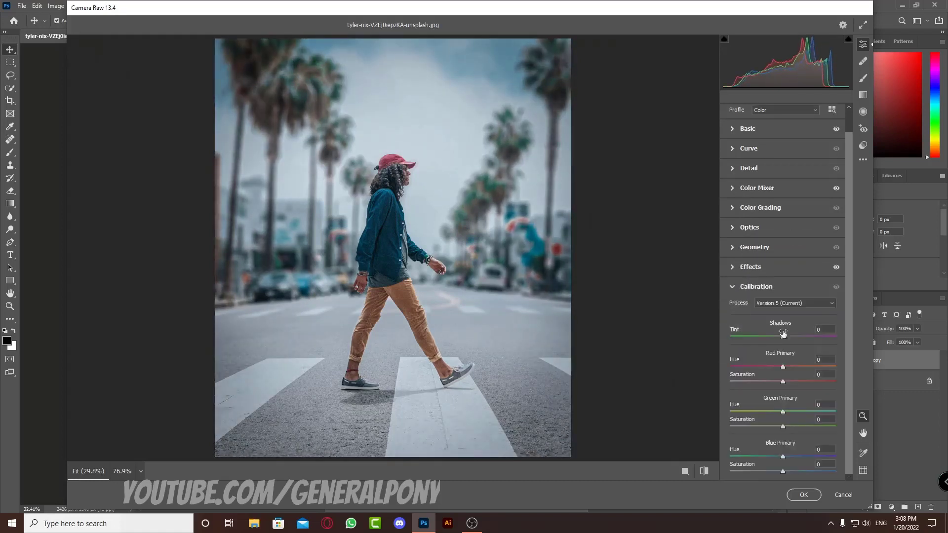
drag(783, 472, 814, 476)
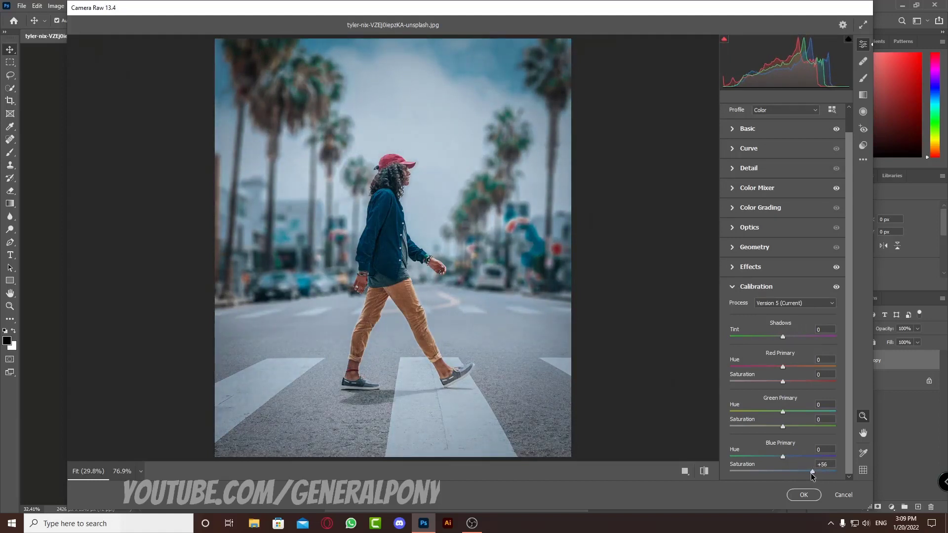
click(833, 462)
text(55)
drag(781, 426, 777, 432)
mouse_move(783, 382)
mouse_down()
mouse_move(798, 381)
mouse_move(773, 381)
mouse_move(786, 381)
mouse_up()
click(733, 287)
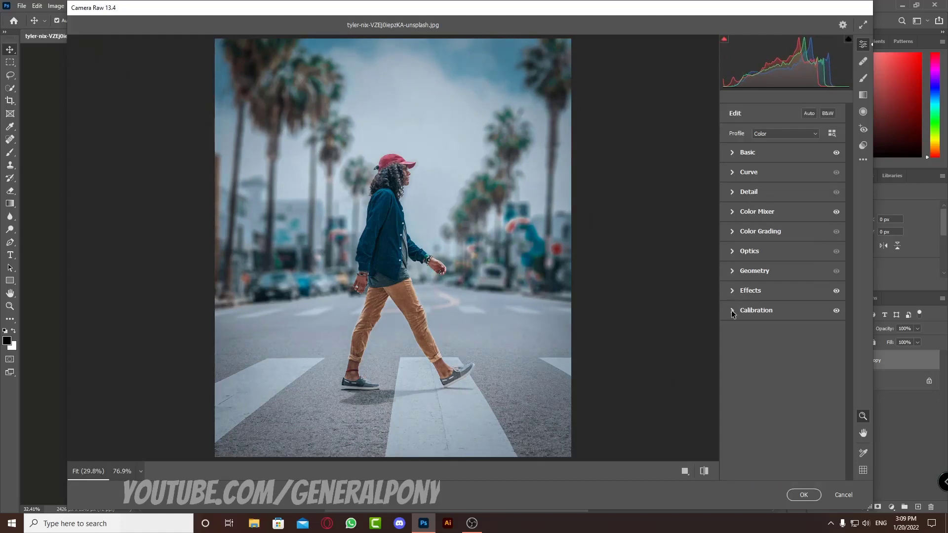
Step: Readjust the blue primary saturation and apply the Camera Raw adjustments to the layer
click(732, 311)
drag(815, 472, 789, 471)
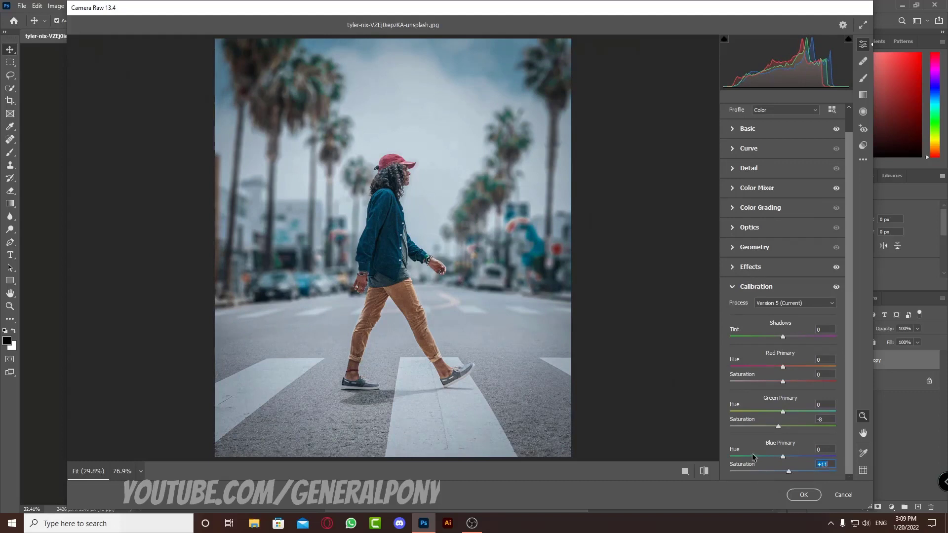
click(803, 495)
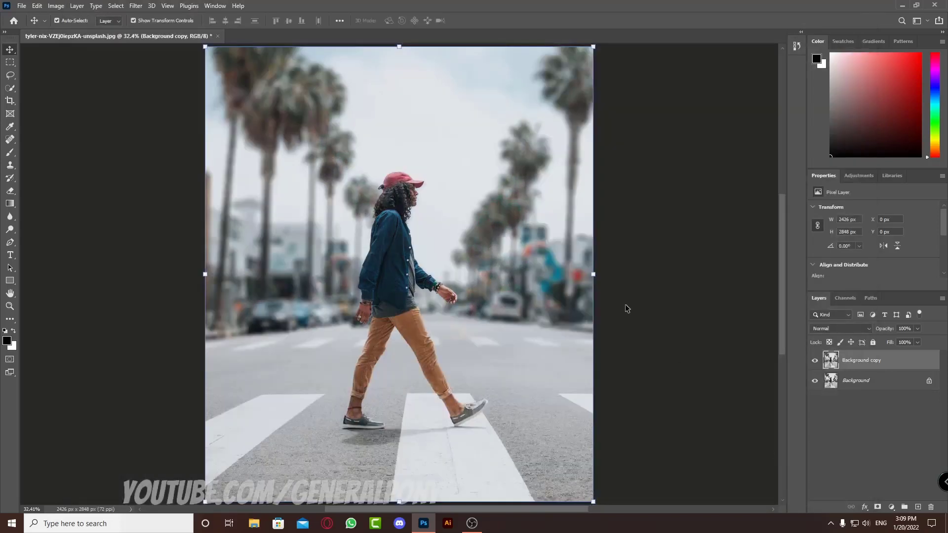
click(703, 277)
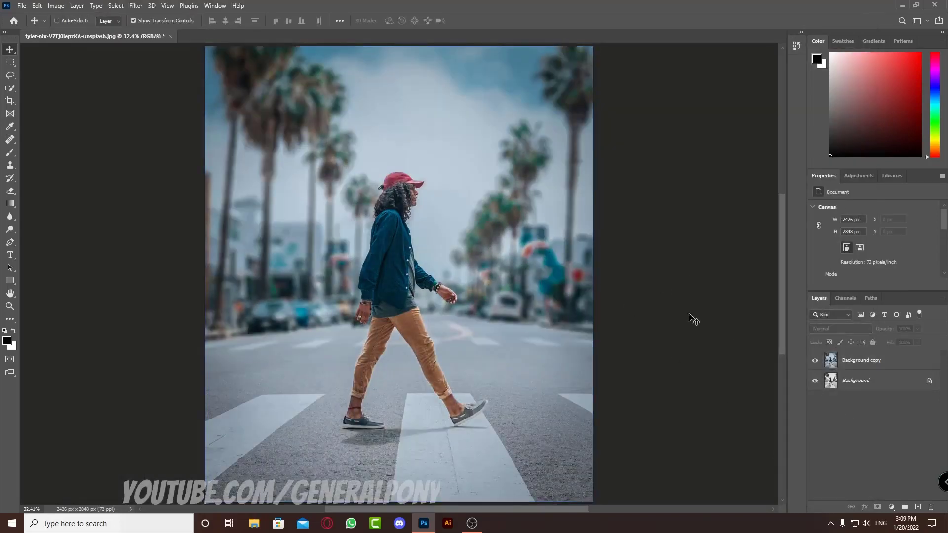